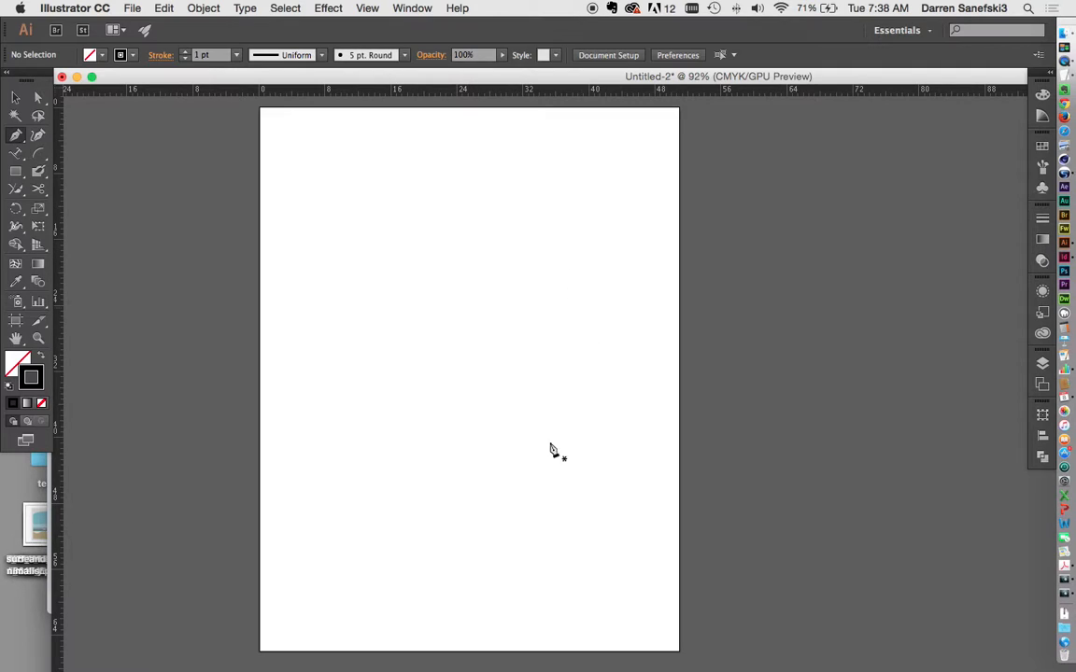
Step: Draw a closed three-corner triangle with straight sides in the upper half of the page
{"action": "left_click", "coordinate": [447, 170]}
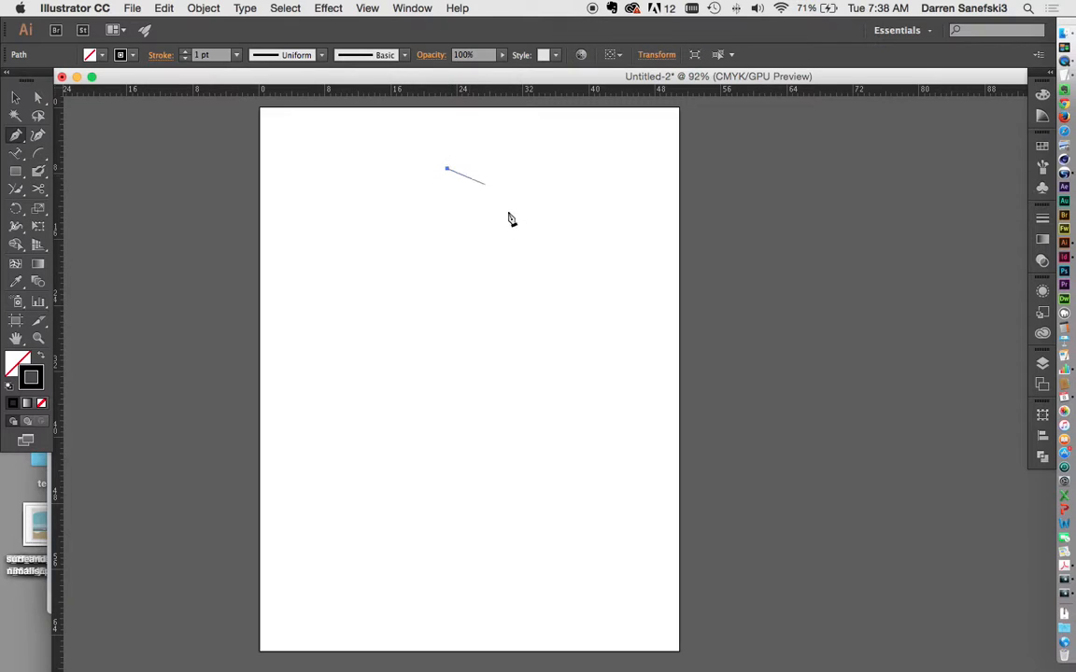
{"action": "left_click", "coordinate": [563, 293]}
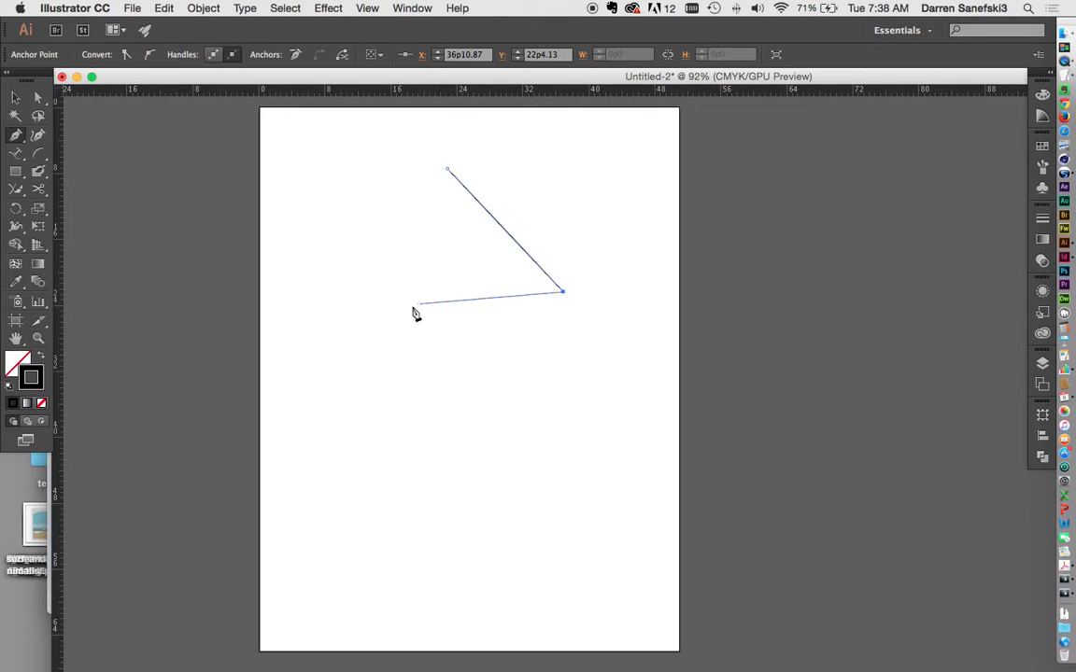
{"action": "left_click", "coordinate": [370, 312]}
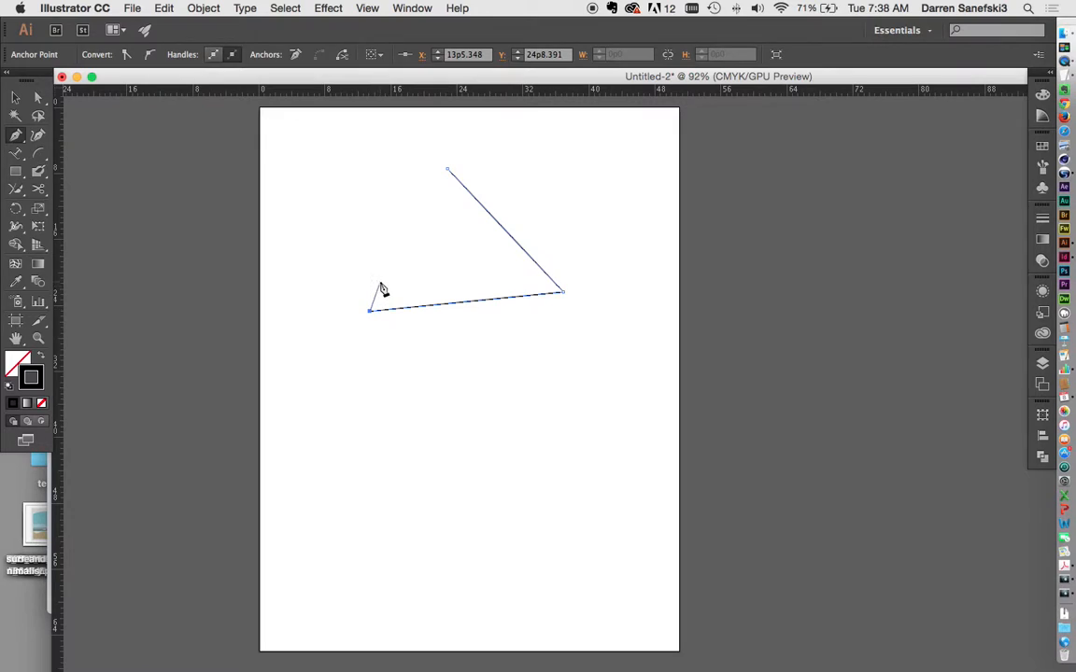
{"action": "left_click", "coordinate": [447, 170]}
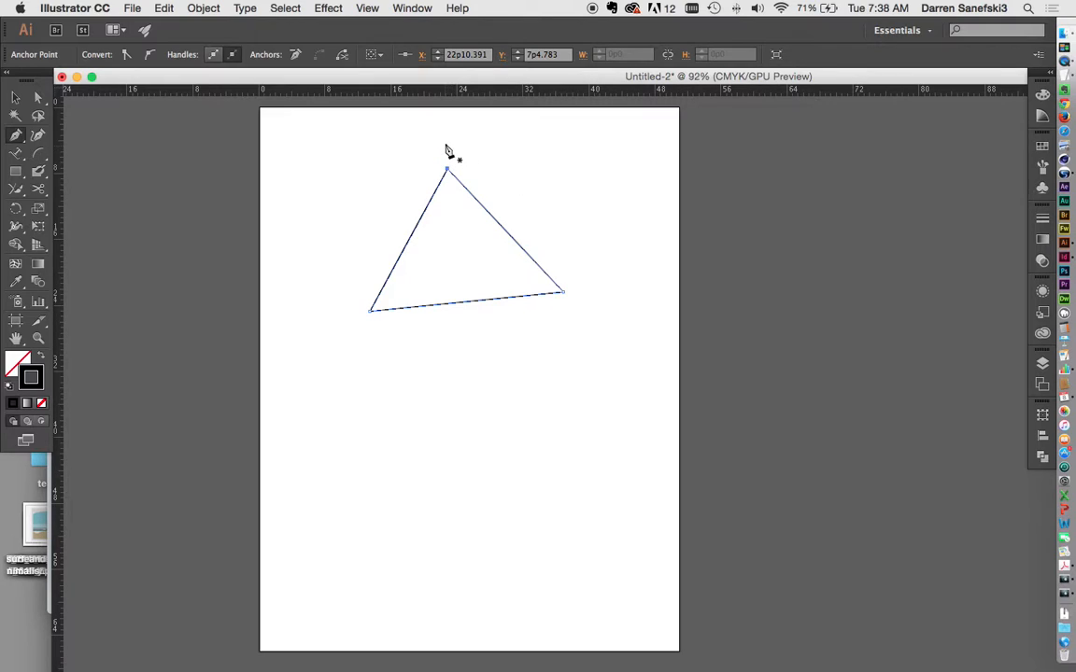
Step: Surround the triangle with a smooth closed loop of curved anchors, then start a new path below it
{"action": "left_click_drag", "start_coordinate": [442, 142], "coordinate": [518, 137]}
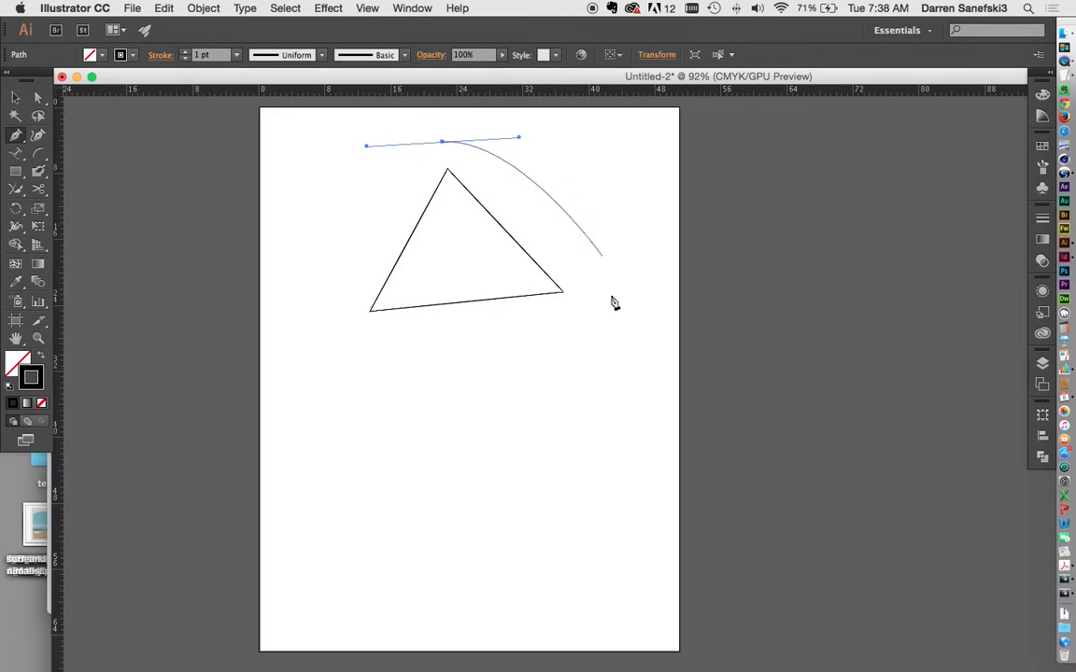
{"action": "left_click_drag", "start_coordinate": [601, 294], "coordinate": [611, 382]}
{"action": "left_click_drag", "start_coordinate": [351, 331], "coordinate": [299, 236]}
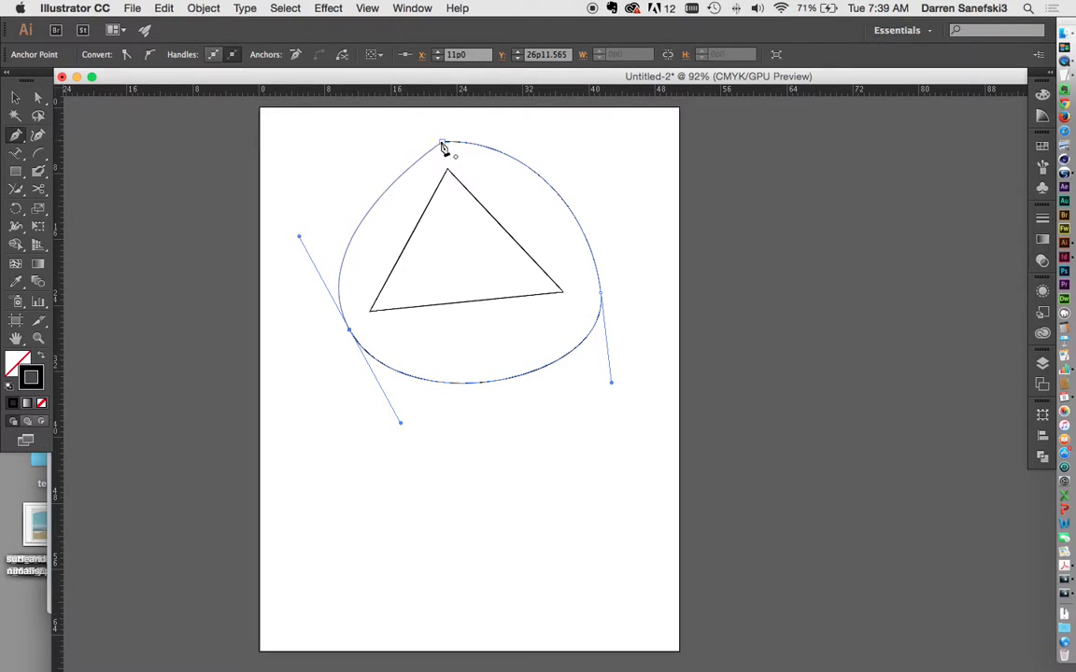
{"action": "left_click_drag", "start_coordinate": [445, 144], "coordinate": [540, 139]}
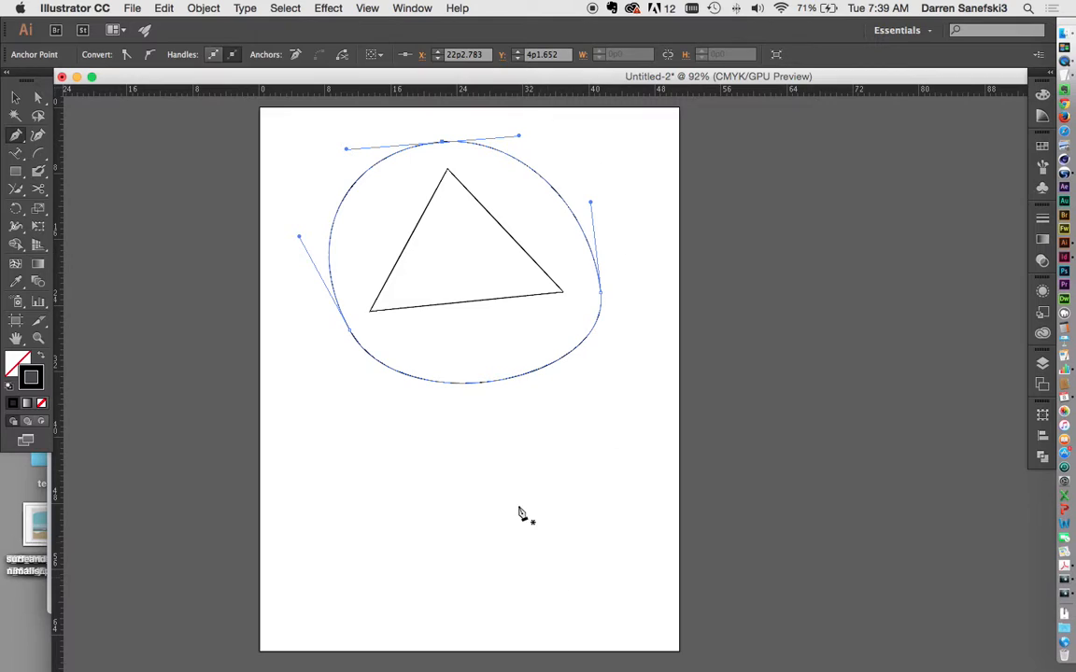
{"action": "left_click", "coordinate": [459, 427]}
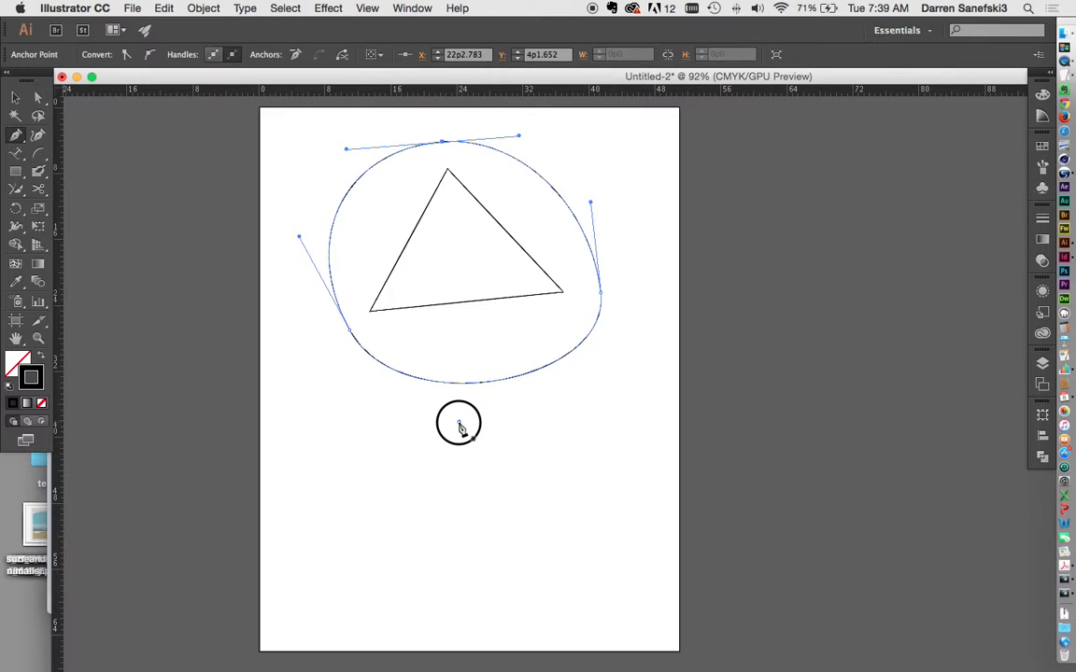
Step: Place smooth anchors down the right side, along the bottom and up the left below the loop
{"action": "left_click_drag", "start_coordinate": [460, 427], "coordinate": [562, 427]}
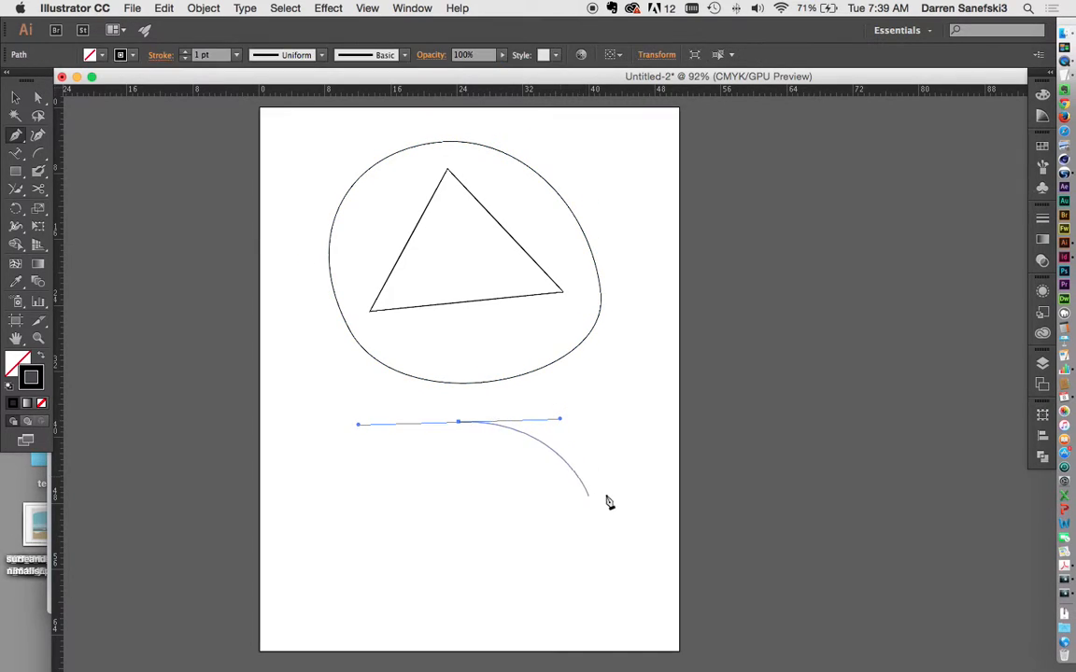
{"action": "left_click_drag", "start_coordinate": [587, 513], "coordinate": [589, 570]}
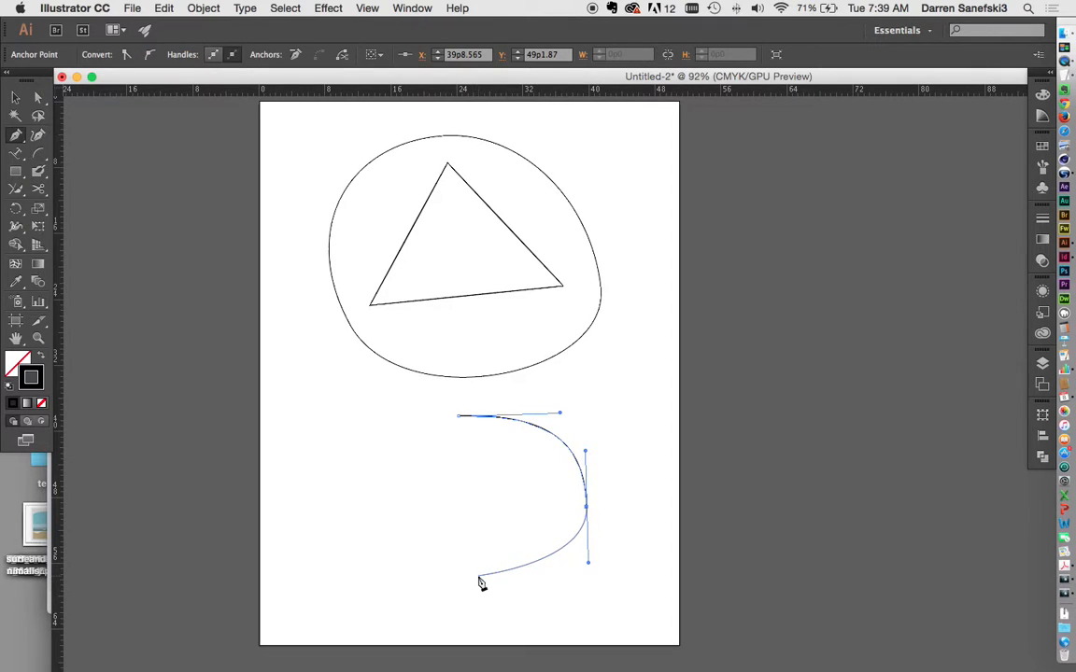
{"action": "left_click_drag", "start_coordinate": [478, 577], "coordinate": [422, 581]}
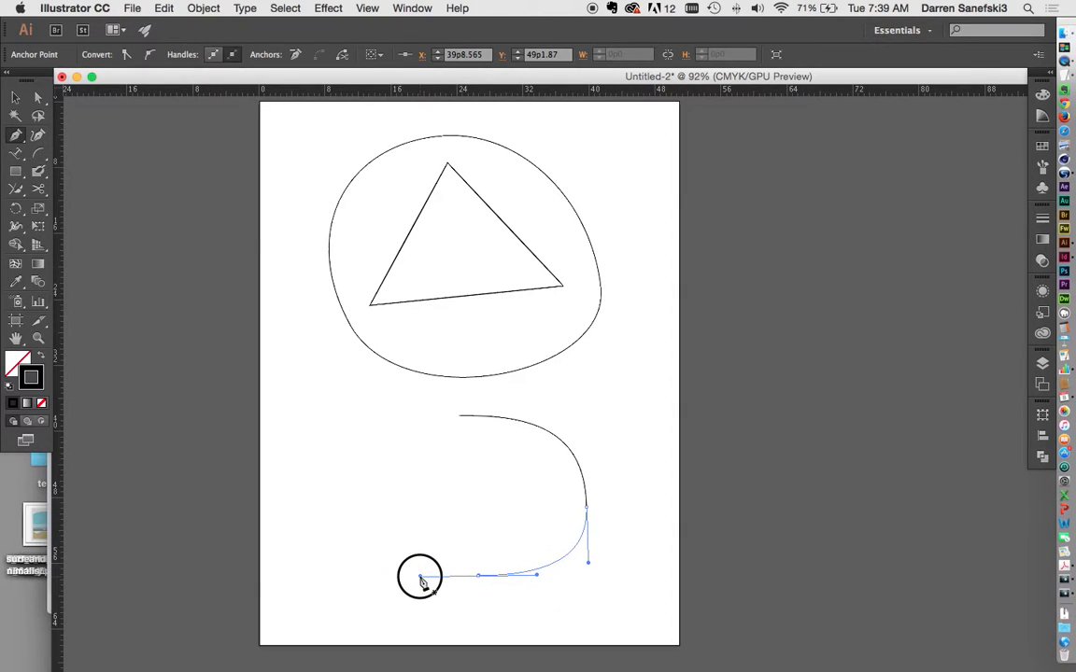
{"action": "left_click_drag", "start_coordinate": [422, 581], "coordinate": [422, 579]}
{"action": "left_click_drag", "start_coordinate": [383, 494], "coordinate": [379, 452]}
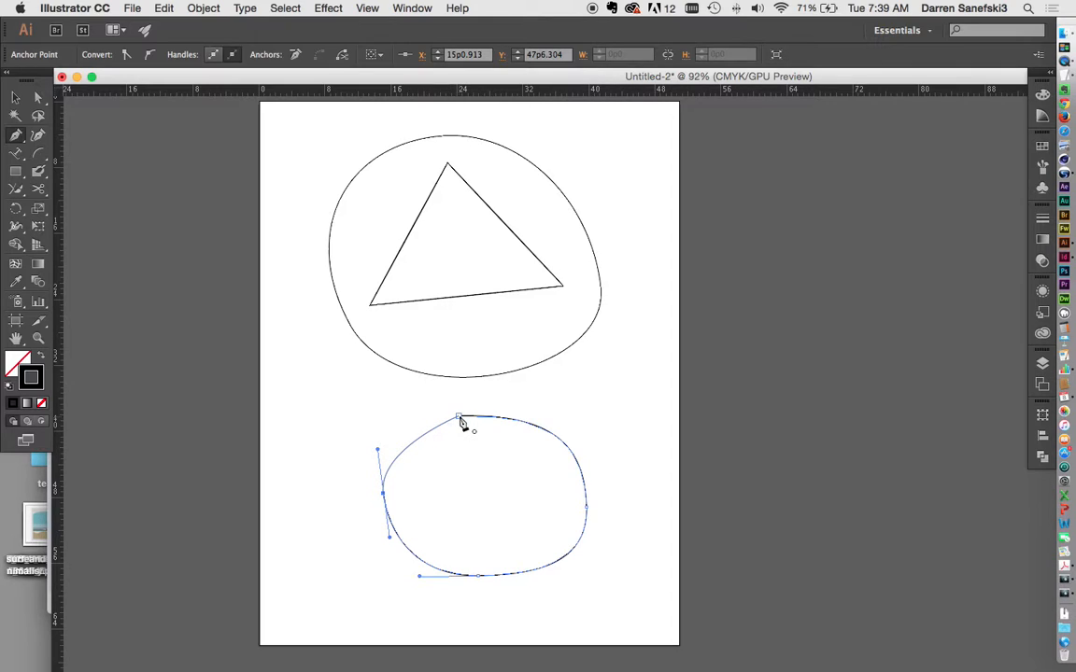
Step: Close the rounded shape smoothly at its start point and marquee-select all shapes on the page
{"action": "left_click", "coordinate": [459, 418]}
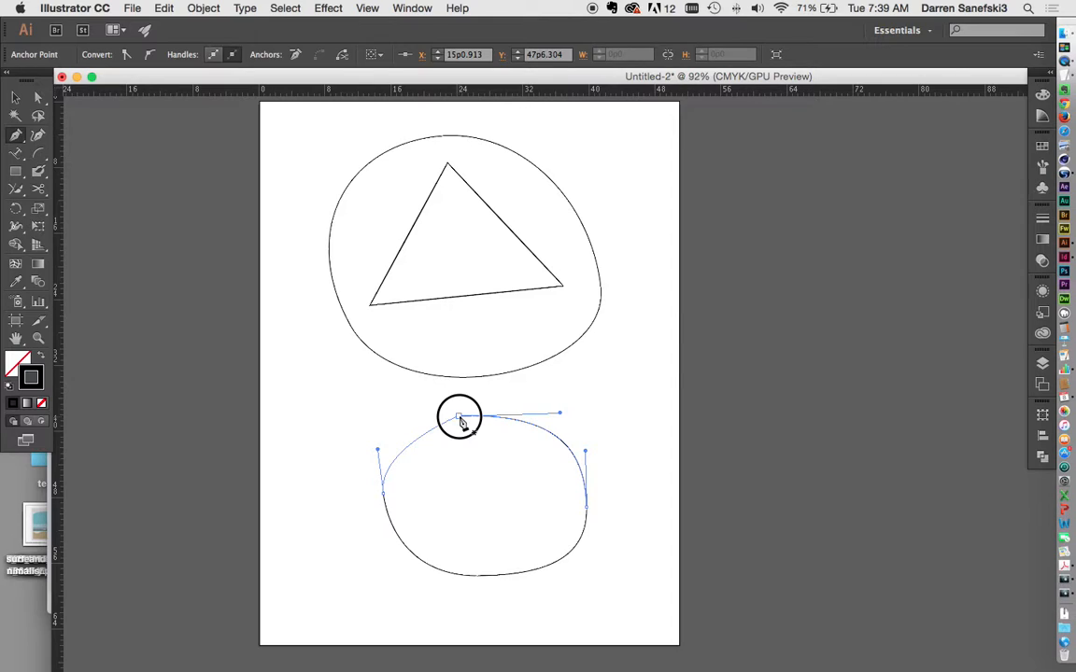
{"action": "left_click_drag", "start_coordinate": [461, 422], "coordinate": [560, 409]}
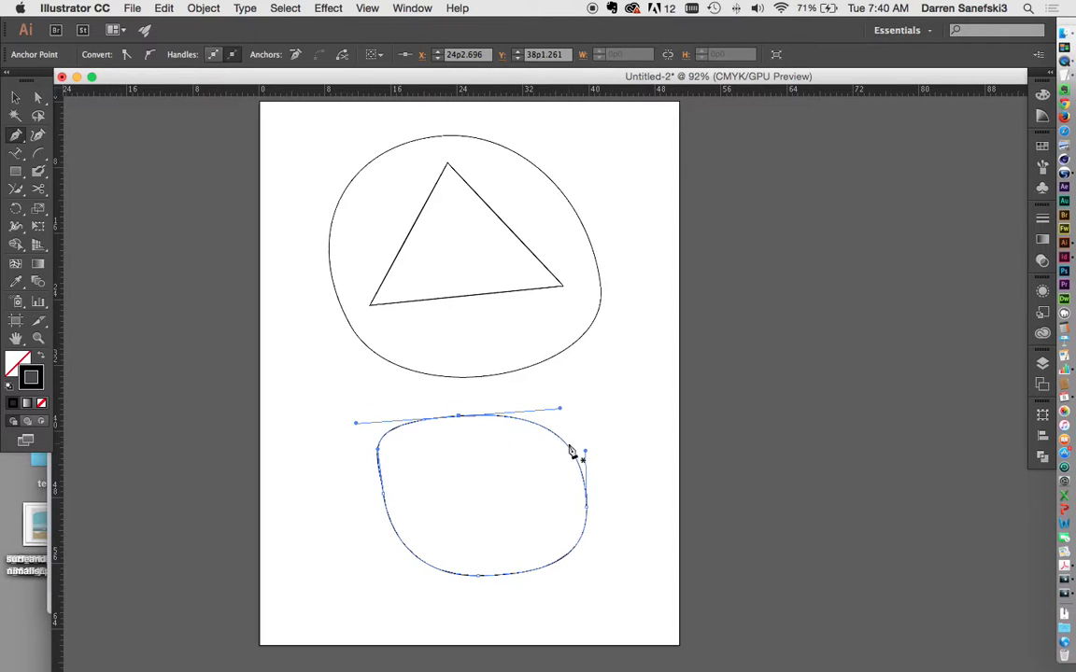
{"action": "left_click", "coordinate": [15, 97]}
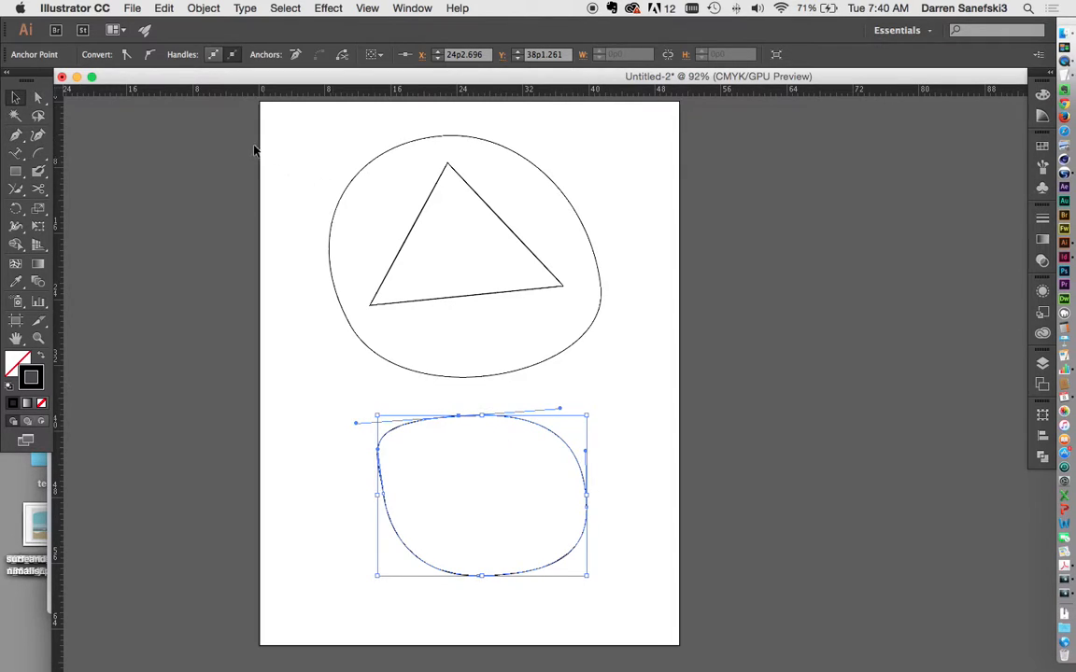
{"action": "left_click_drag", "start_coordinate": [187, 114], "coordinate": [730, 593]}
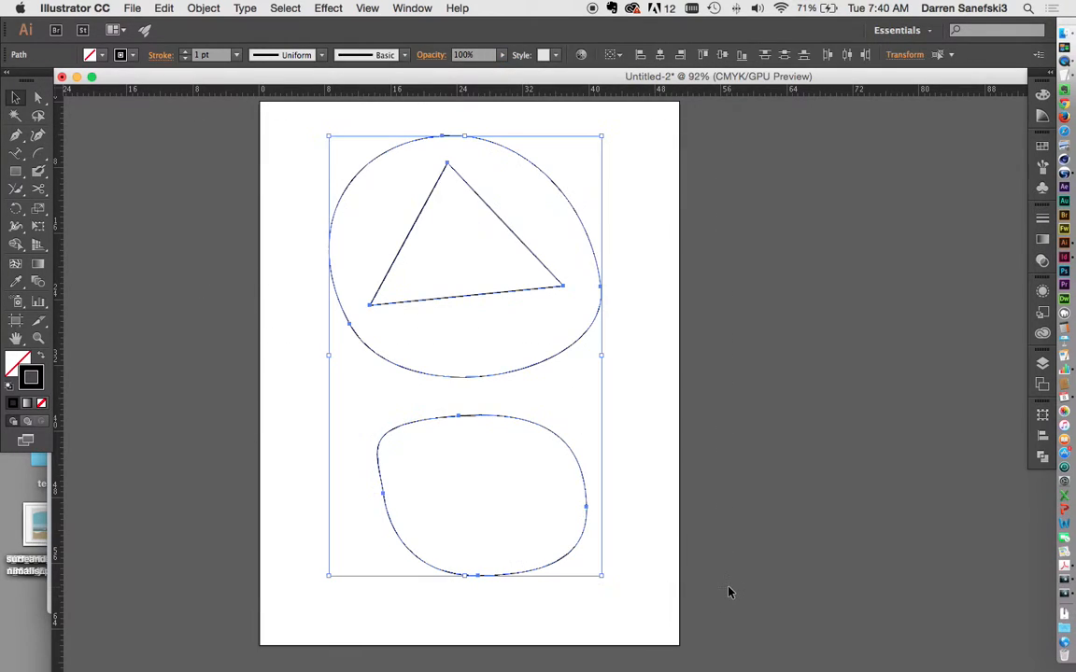
Step: Delete all selected shapes and drag evenly spaced horizontal guides down from the top ruler
{"action": "key", "text": "Delete"}
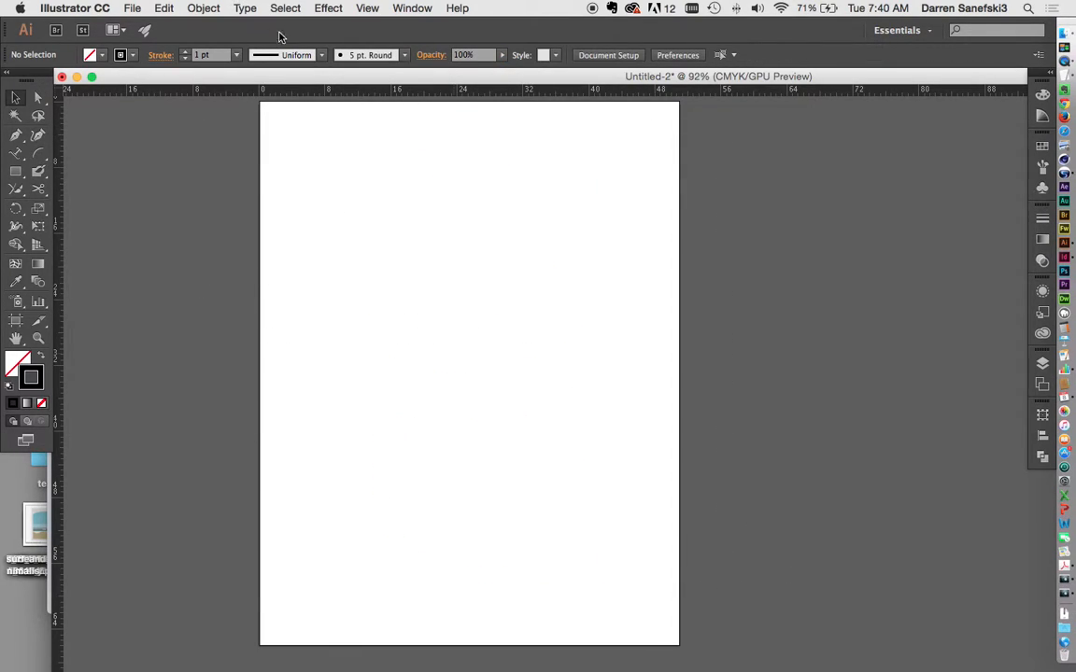
{"action": "left_click_drag", "start_coordinate": [495, 89], "coordinate": [480, 233]}
{"action": "left_click_drag", "start_coordinate": [479, 96], "coordinate": [473, 300]}
{"action": "left_click_drag", "start_coordinate": [475, 96], "coordinate": [460, 369]}
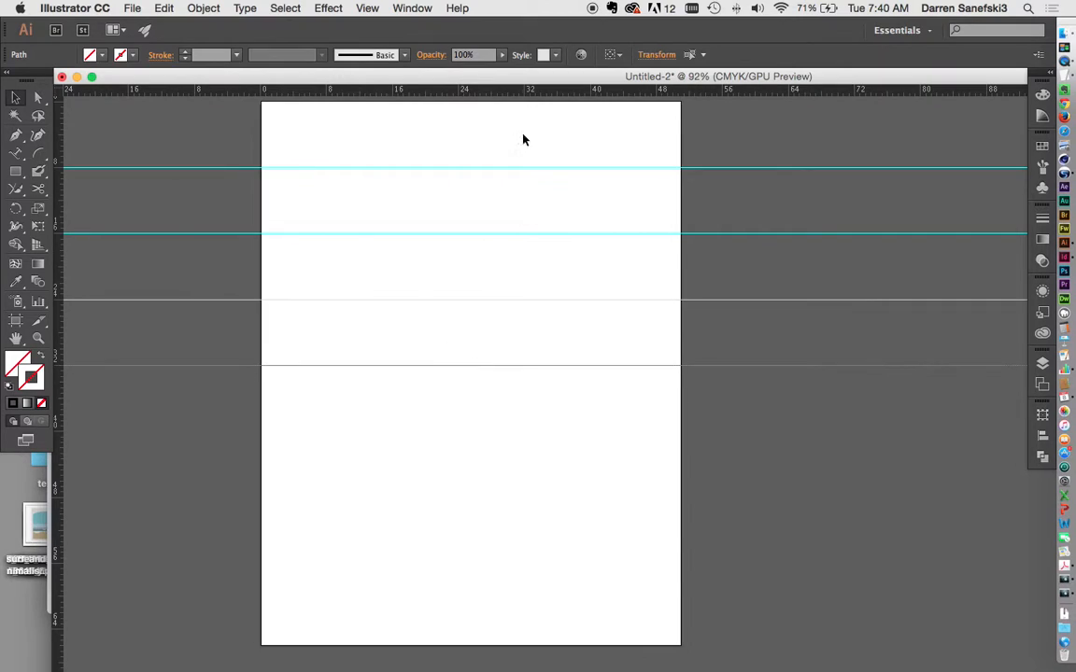
{"action": "left_click_drag", "start_coordinate": [467, 98], "coordinate": [443, 435]}
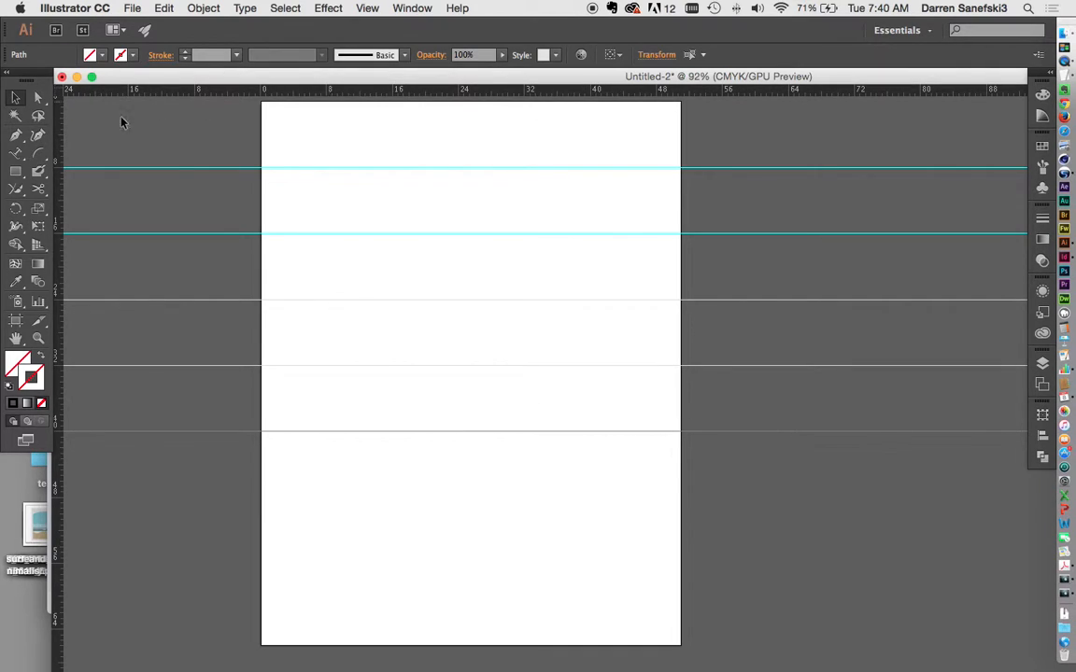
Step: Add five evenly spaced vertical guides from the left ruler, then start a Pen curve on the top guide
{"action": "left_click_drag", "start_coordinate": [60, 131], "coordinate": [326, 104]}
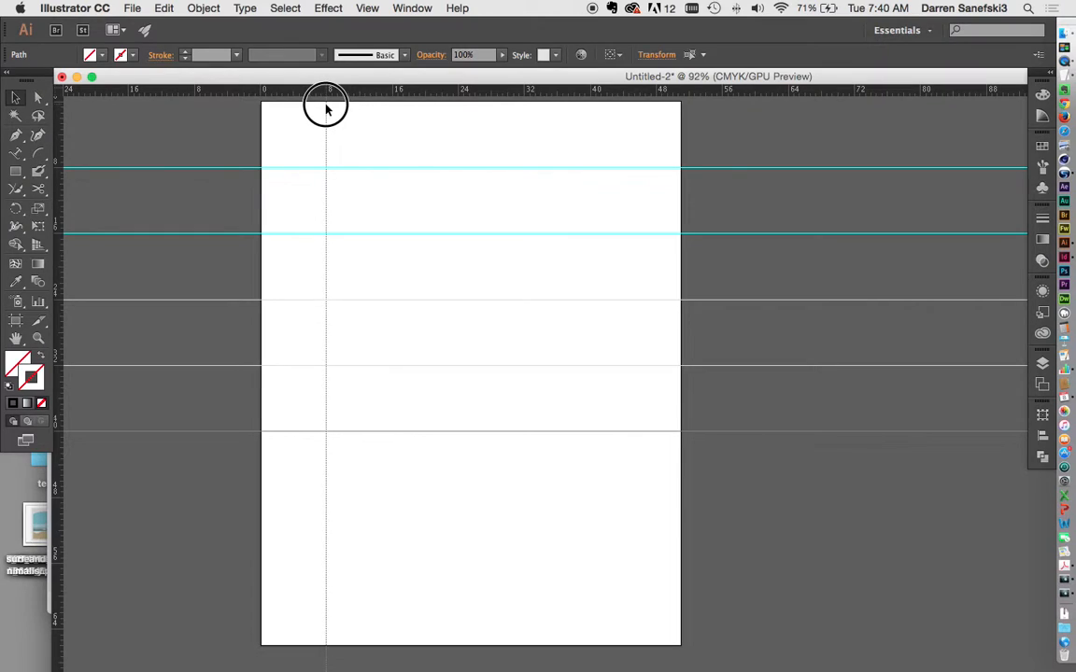
{"action": "left_click_drag", "start_coordinate": [60, 131], "coordinate": [393, 112]}
{"action": "left_click_drag", "start_coordinate": [53, 127], "coordinate": [457, 112]}
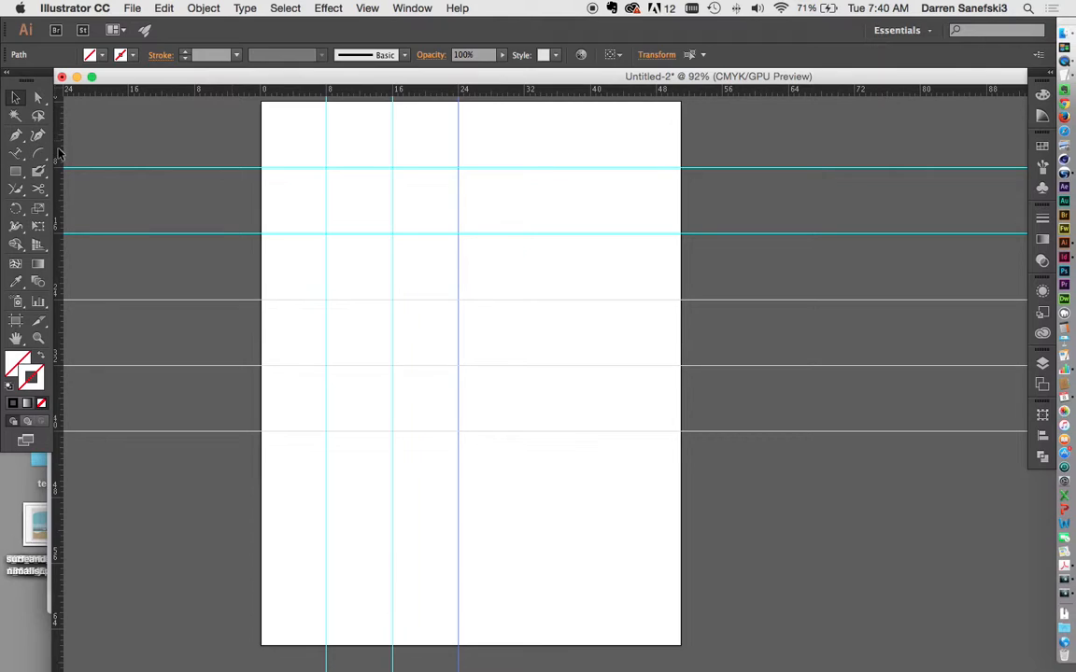
{"action": "left_click_drag", "start_coordinate": [62, 150], "coordinate": [523, 116]}
{"action": "left_click_drag", "start_coordinate": [54, 144], "coordinate": [592, 131]}
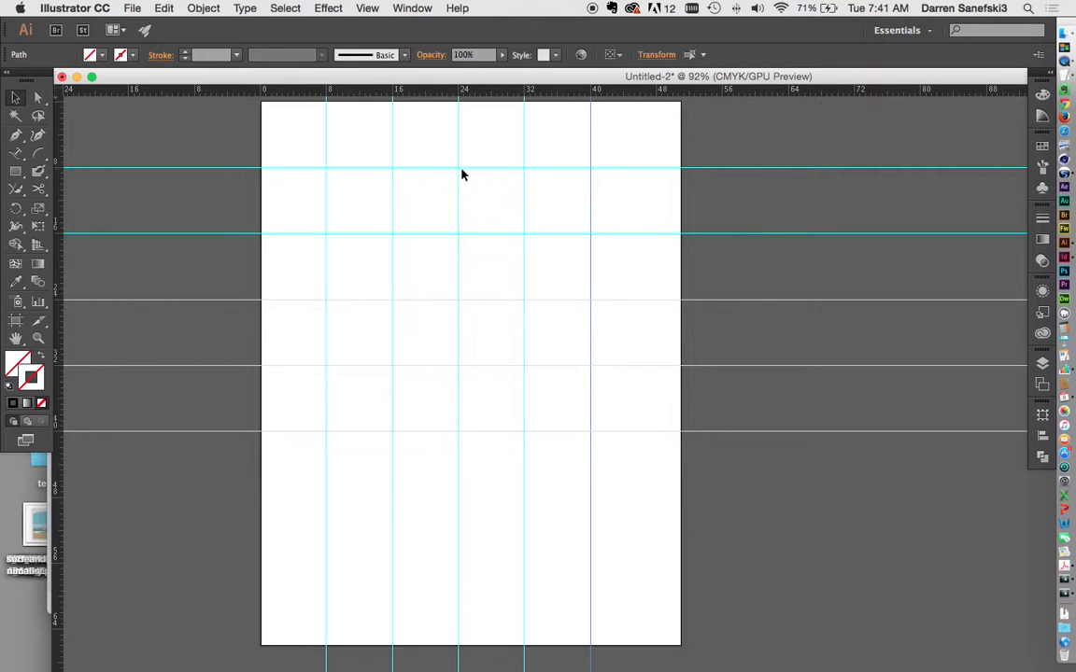
{"action": "left_click", "coordinate": [15, 135]}
{"action": "mouse_move", "coordinate": [457, 168]}
{"action": "left_mouse_down"}
{"action": "mouse_move", "coordinate": [534, 171]}
{"action": "mouse_move", "coordinate": [456, 168]}
{"action": "left_mouse_up"}
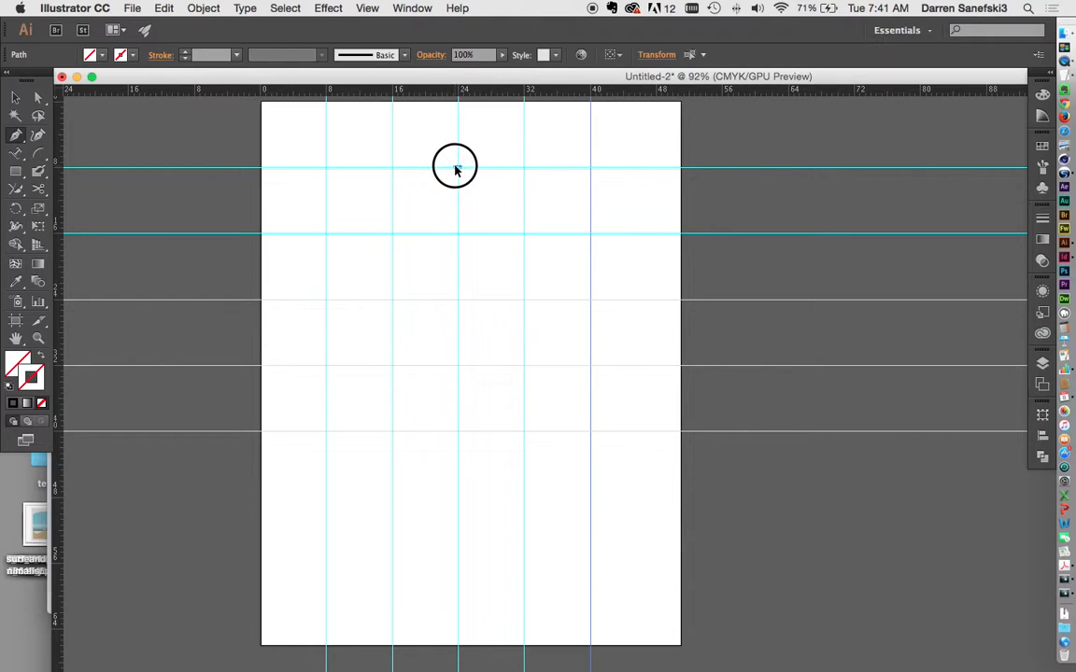
Step: Add smooth right, bottom and left anchors on the guides and close the circle smoothly at the top
{"action": "left_click_drag", "start_coordinate": [587, 172], "coordinate": [541, 173]}
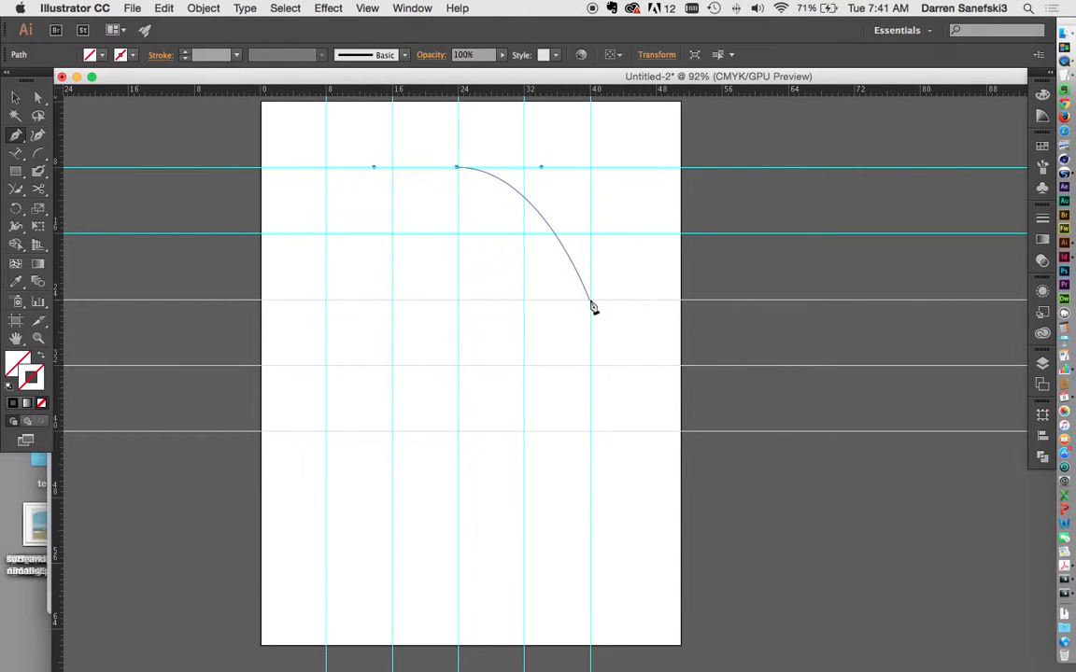
{"action": "left_click_drag", "start_coordinate": [590, 300], "coordinate": [596, 379]}
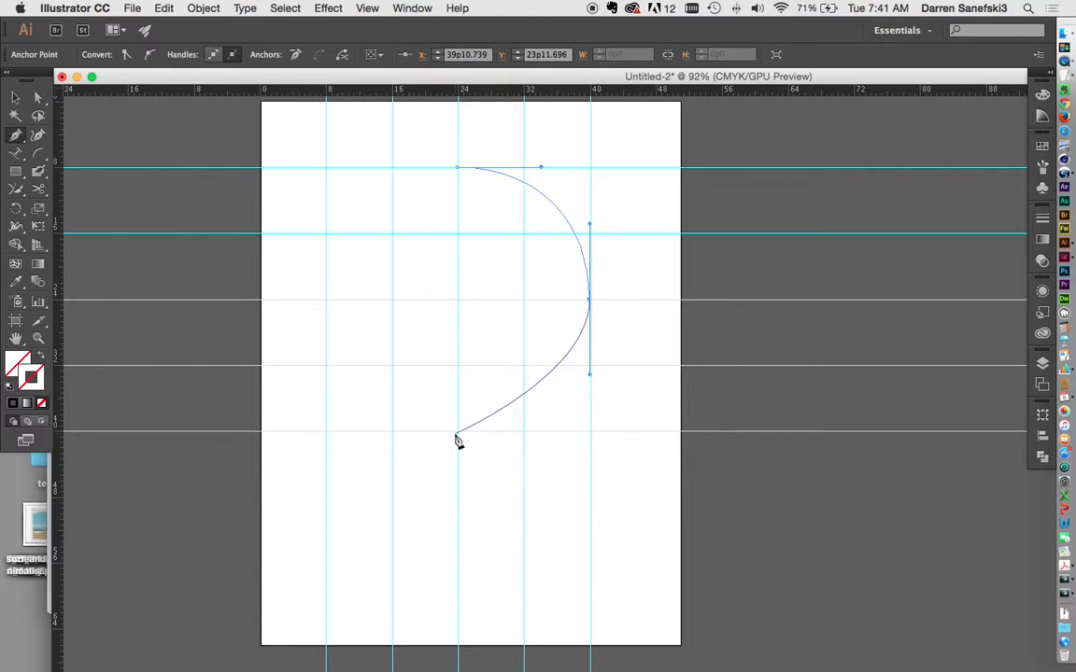
{"action": "left_click_drag", "start_coordinate": [457, 432], "coordinate": [384, 436]}
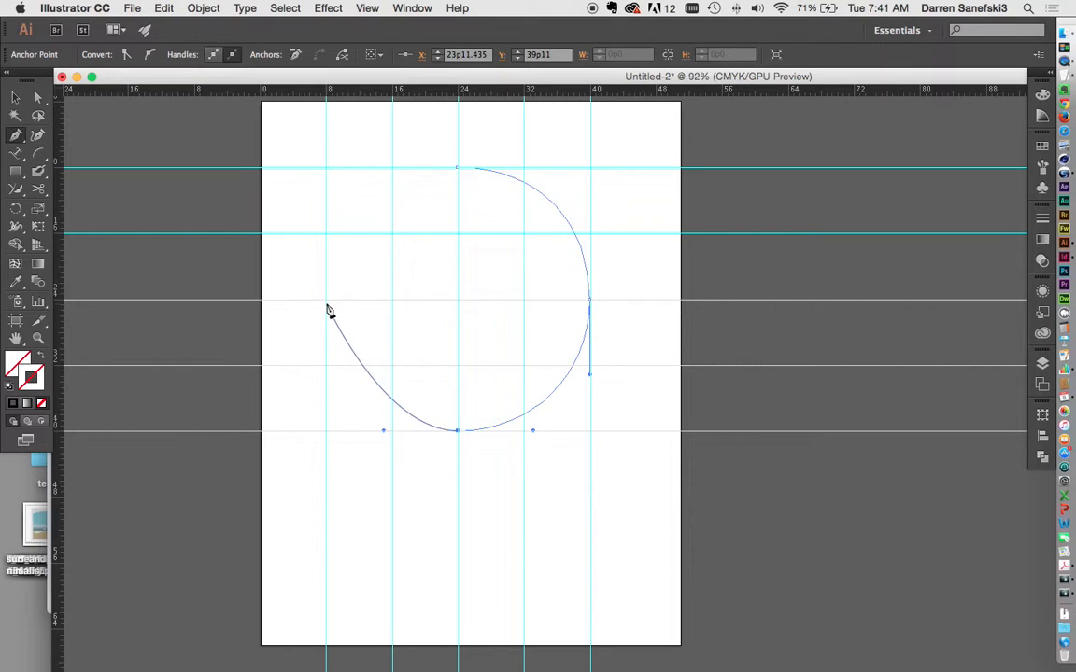
{"action": "left_click_drag", "start_coordinate": [326, 299], "coordinate": [326, 224]}
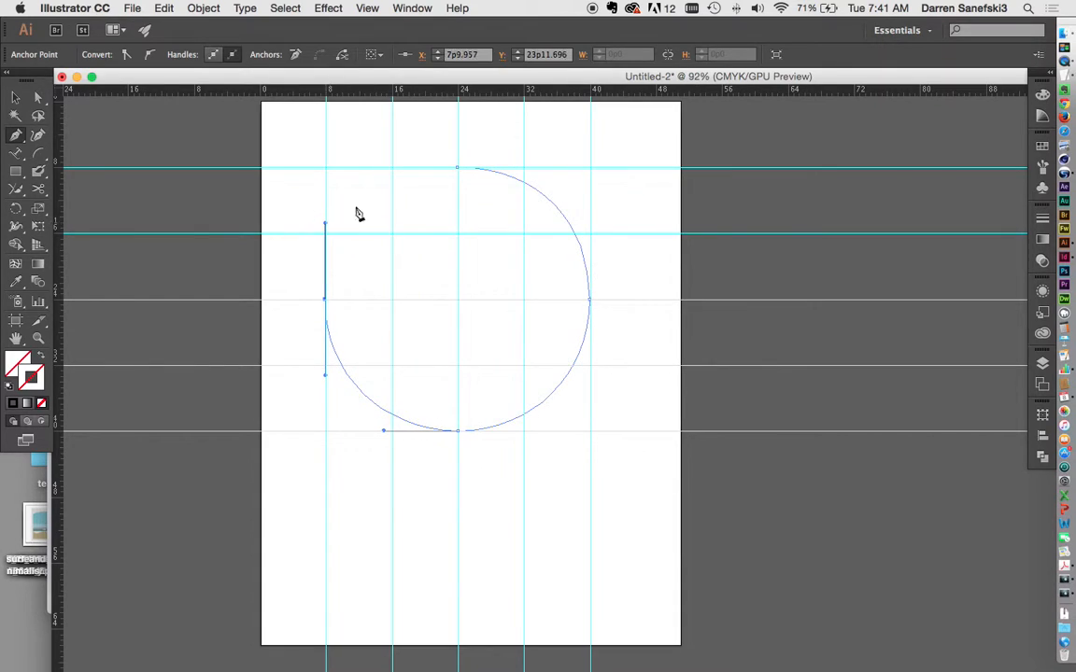
{"action": "left_click", "coordinate": [460, 170]}
{"action": "left_click_drag", "start_coordinate": [458, 166], "coordinate": [542, 171]}
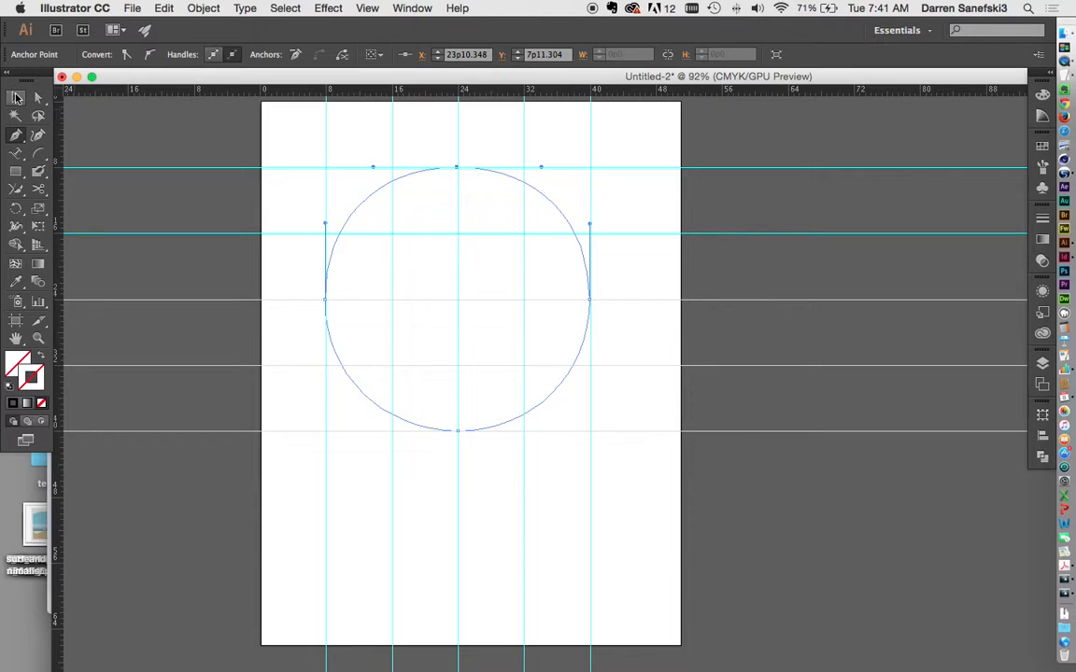
Step: Set the circle's stroke weight to 2 pt in the Stroke panel and deselect it
{"action": "left_click", "coordinate": [1045, 226]}
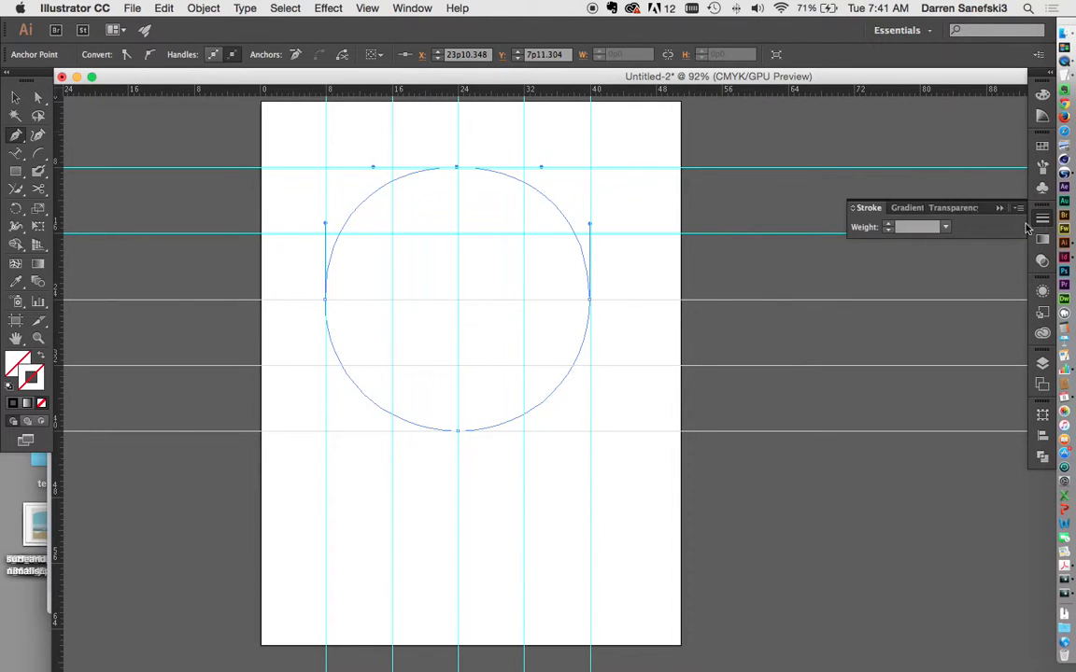
{"action": "left_click", "coordinate": [947, 228]}
{"action": "left_click", "coordinate": [977, 309]}
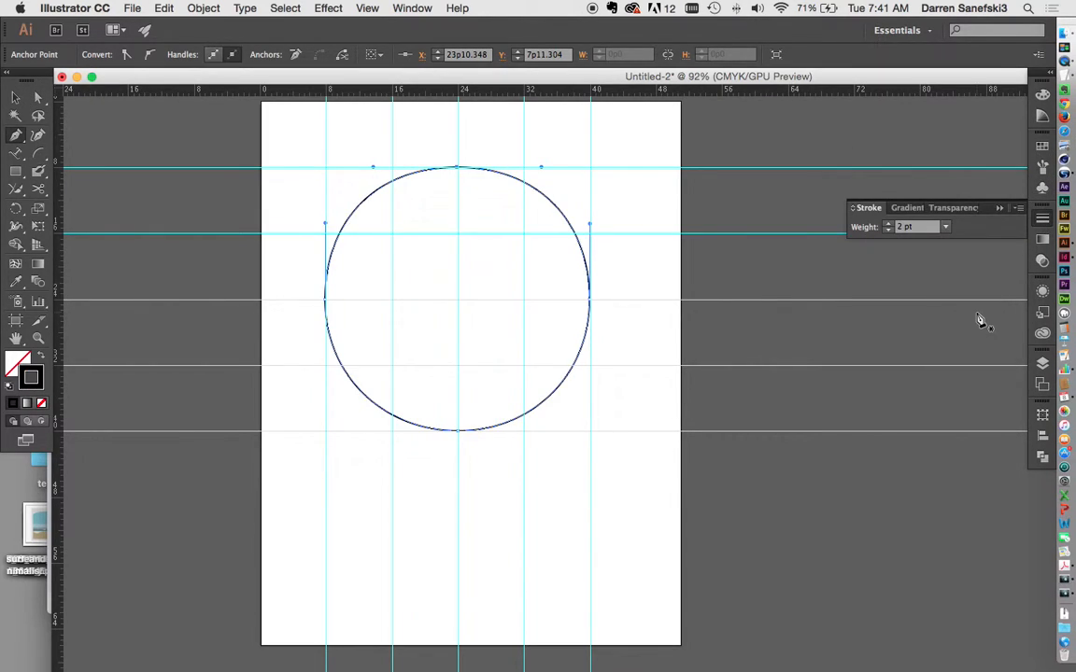
{"action": "left_click", "coordinate": [15, 97]}
{"action": "left_click", "coordinate": [231, 158]}
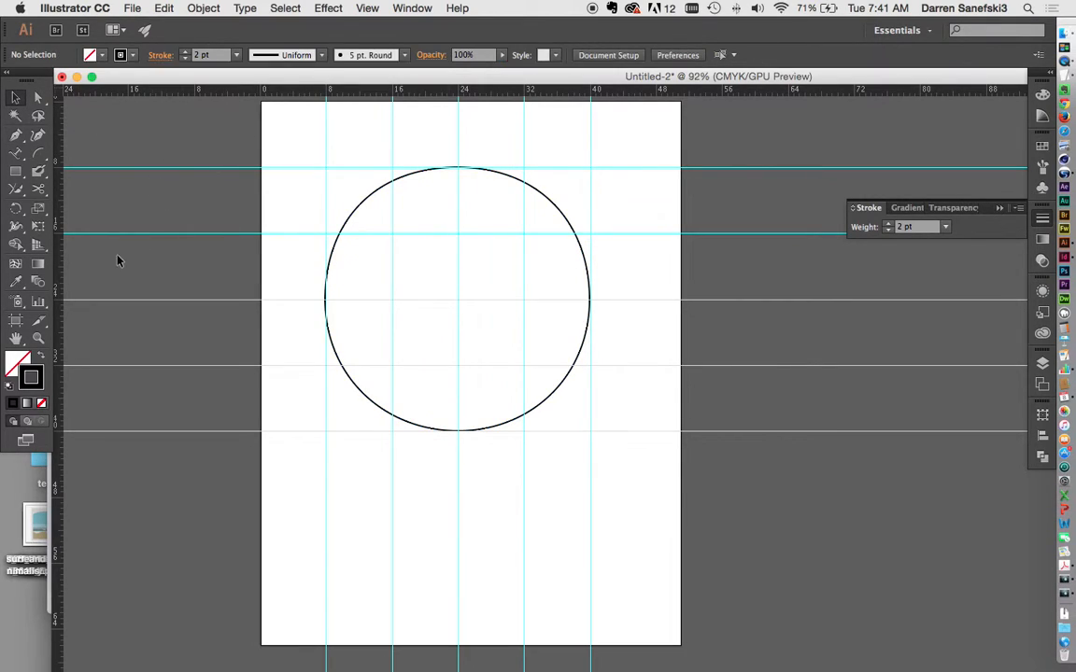
{"action": "left_click", "coordinate": [26, 172]}
Step: Draw an Ellipse-tool circle exactly over the pen-drawn circle's guide square
{"action": "left_click", "coordinate": [75, 208]}
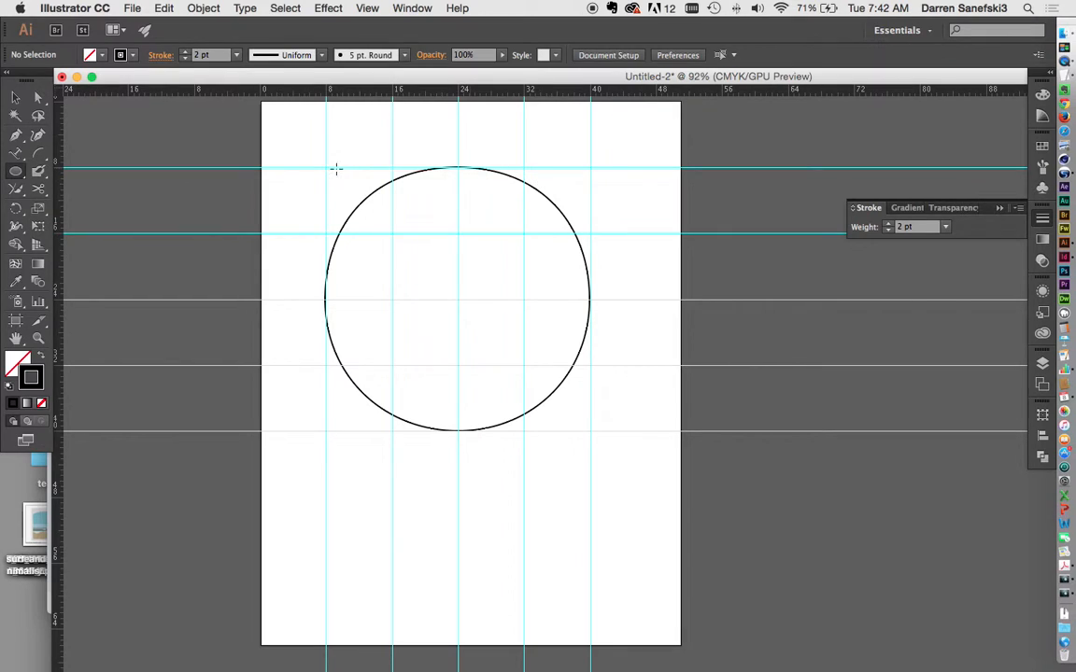
{"action": "left_click_drag", "start_coordinate": [325, 168], "coordinate": [590, 431]}
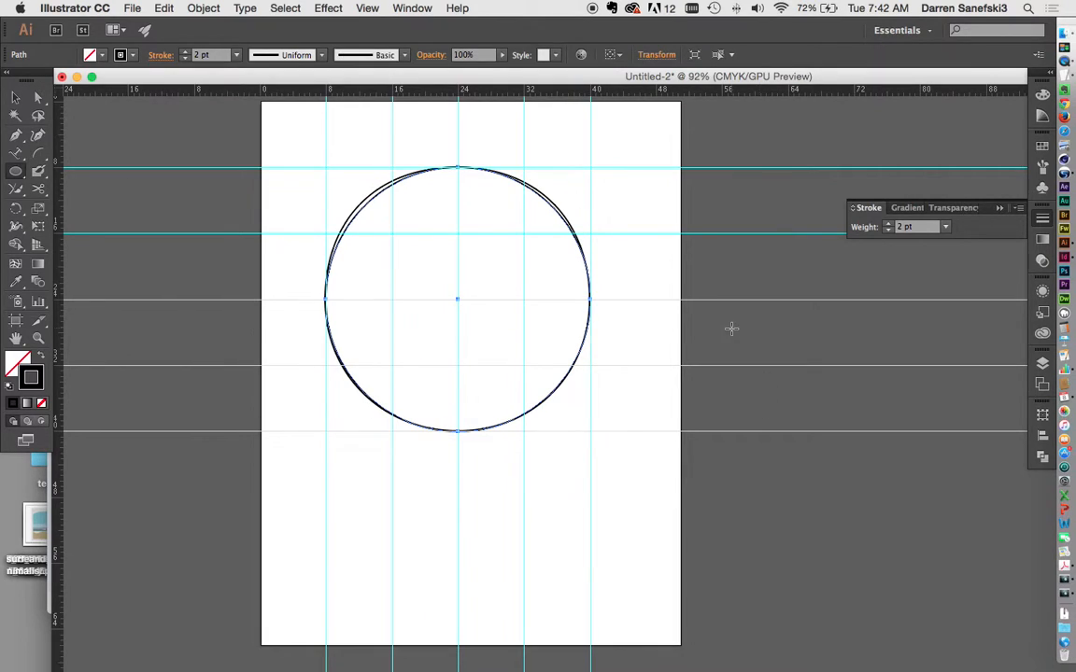
{"action": "left_click", "coordinate": [15, 97]}
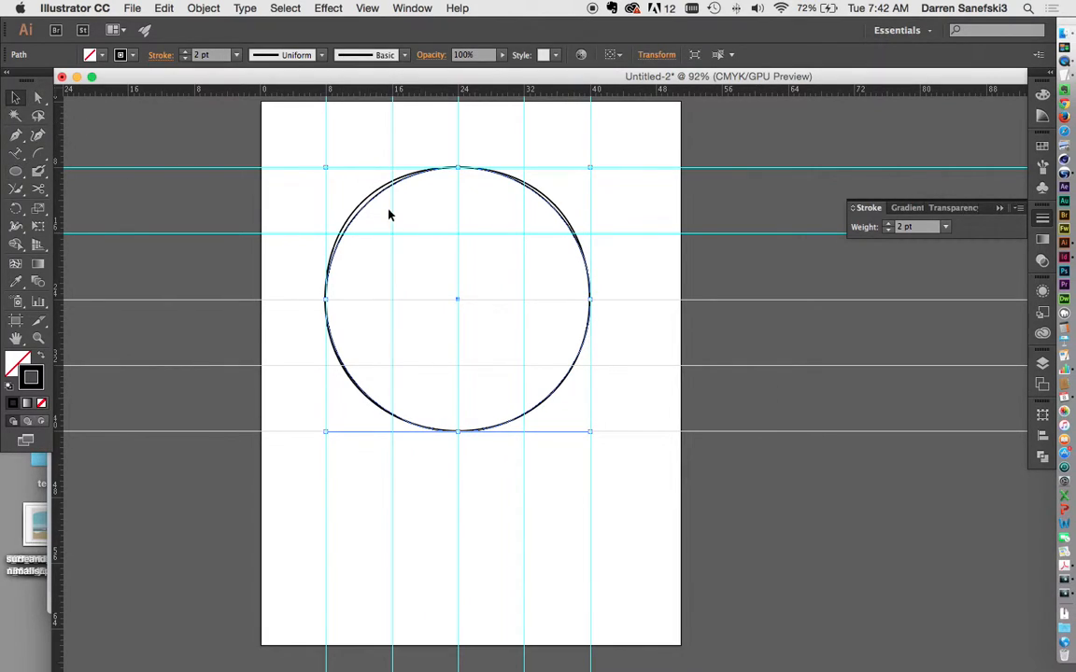
Step: Send the ellipse circle behind the pen circle with Arrange > Send to Back
{"action": "right_click", "coordinate": [550, 211]}
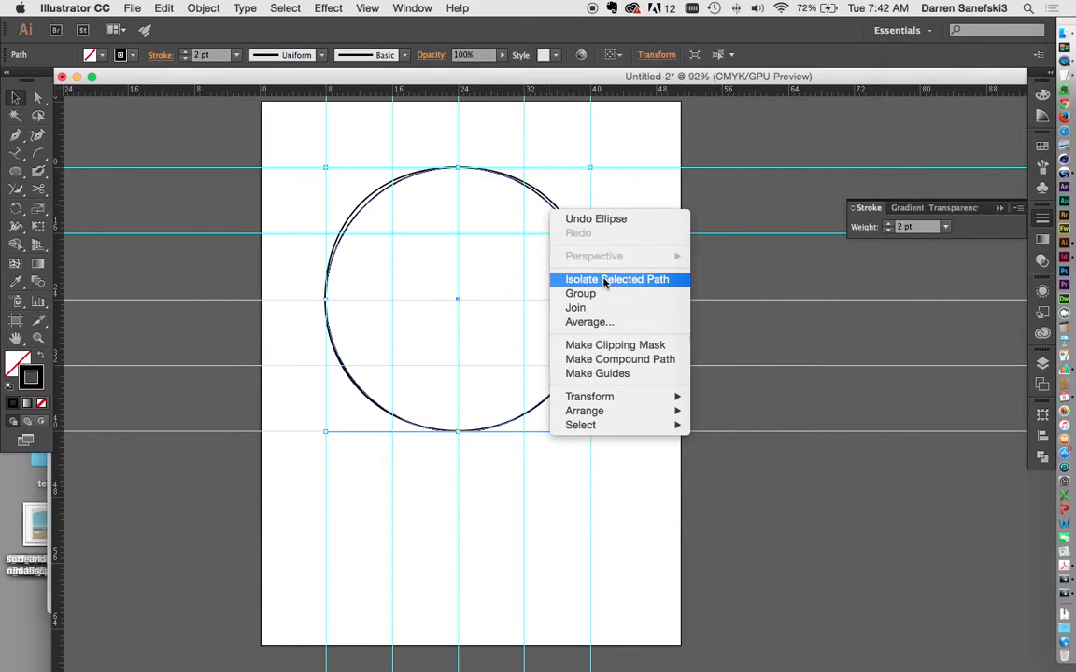
{"action": "mouse_move", "coordinate": [603, 413]}
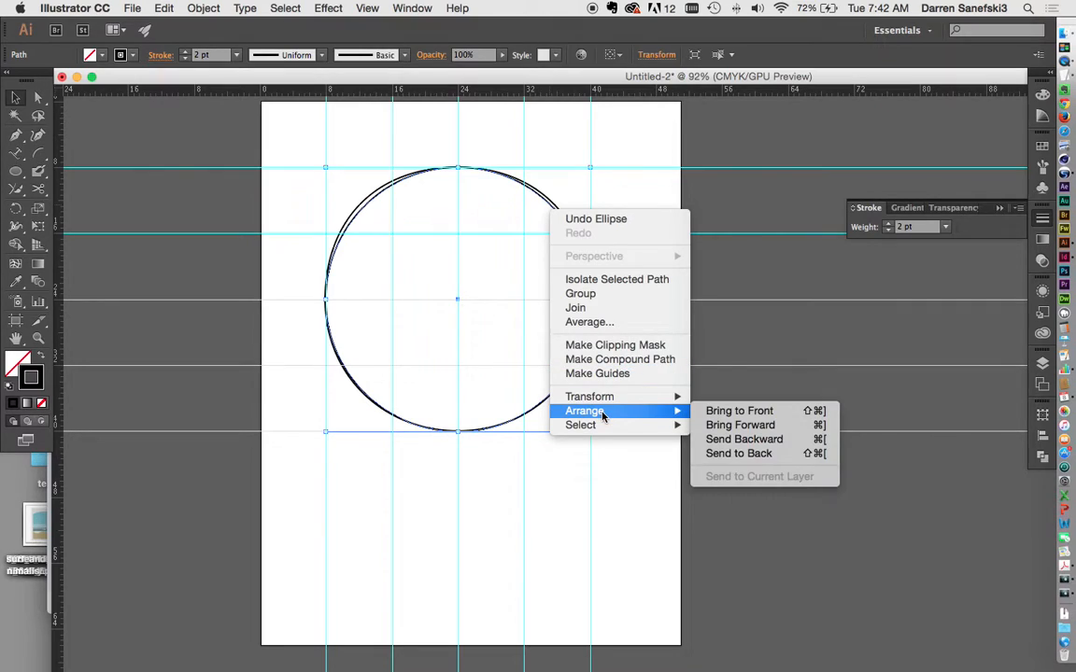
{"action": "left_click", "coordinate": [757, 455]}
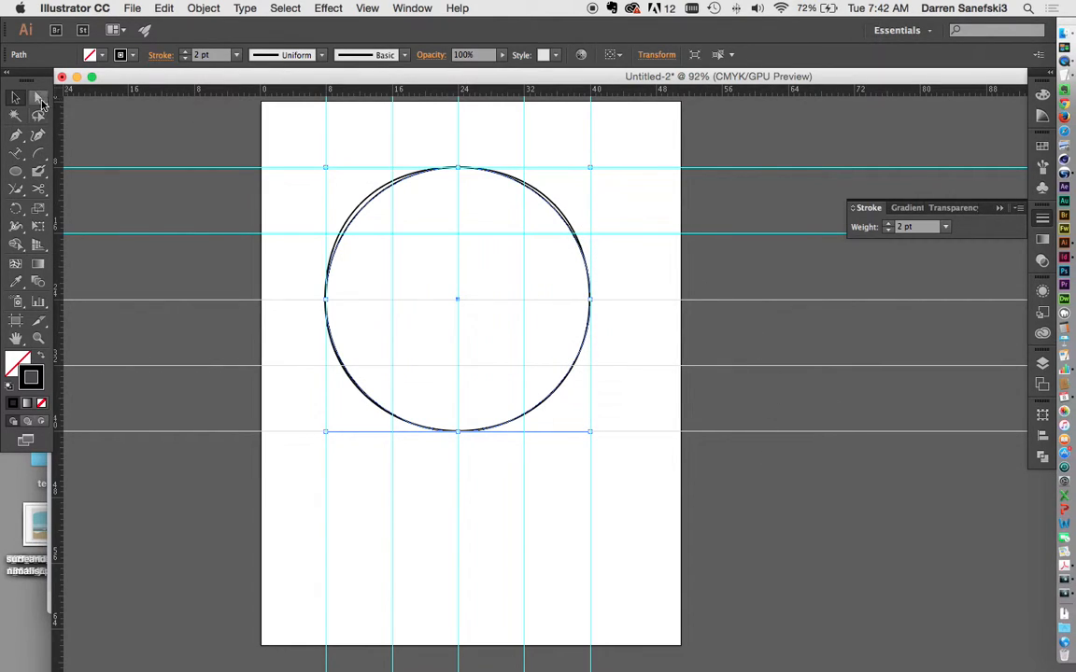
Step: Adjust the pen circle's top and upper-side handles to match the reference circle
{"action": "left_click", "coordinate": [288, 190]}
{"action": "left_click", "coordinate": [458, 171]}
{"action": "mouse_move", "coordinate": [373, 171]}
{"action": "left_mouse_down"}
{"action": "mouse_move", "coordinate": [394, 171]}
{"action": "mouse_move", "coordinate": [384, 168]}
{"action": "left_mouse_up"}
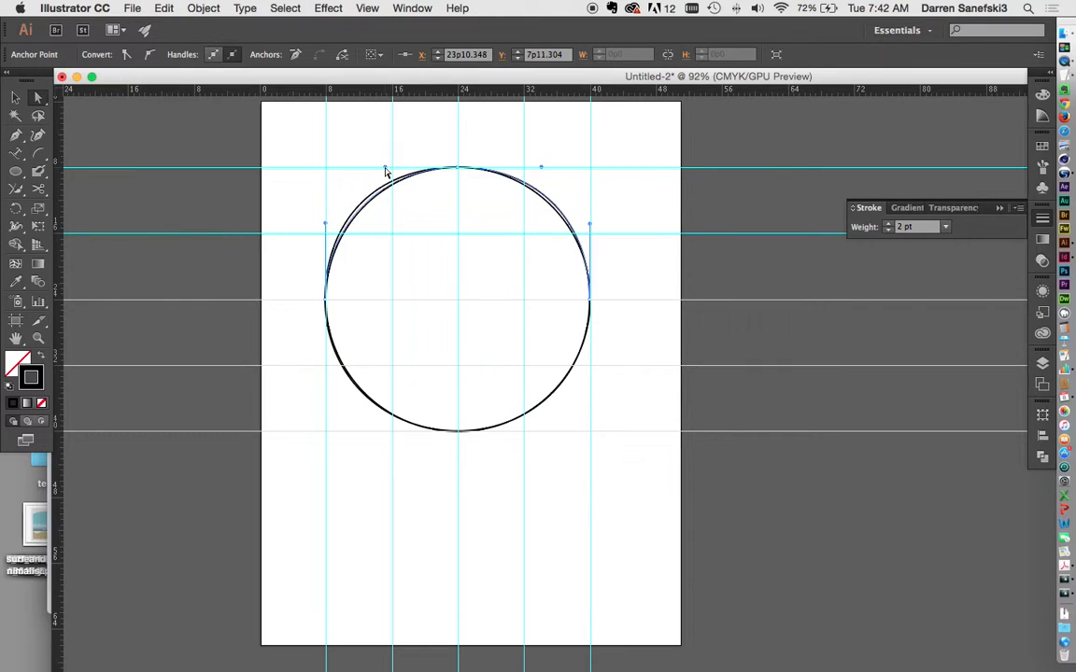
{"action": "left_click_drag", "start_coordinate": [327, 228], "coordinate": [324, 229]}
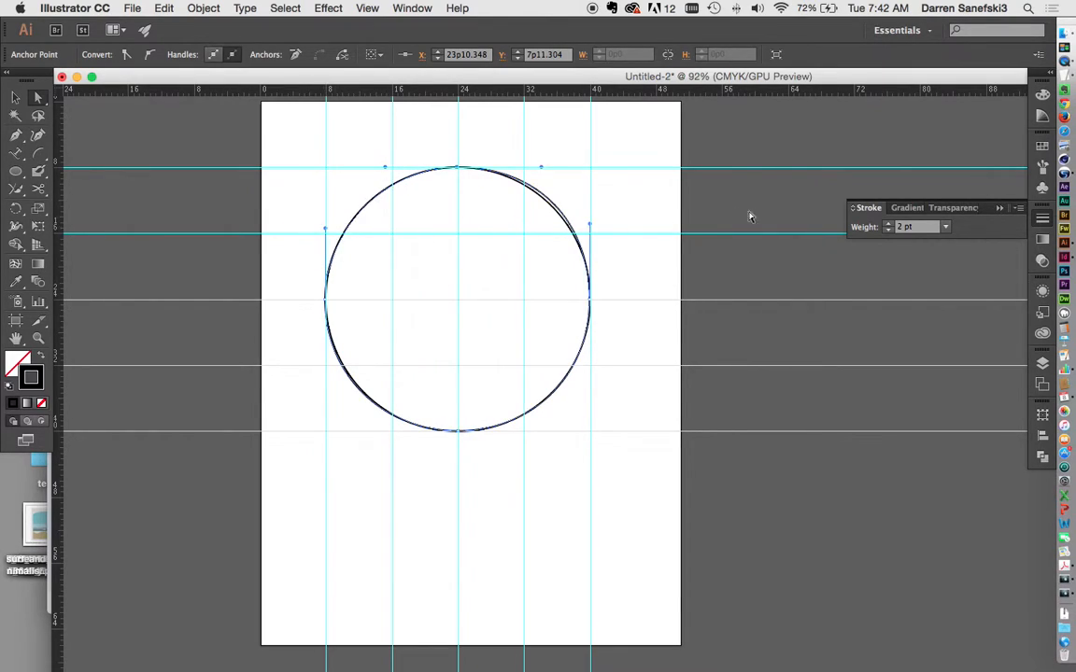
{"action": "left_click_drag", "start_coordinate": [544, 171], "coordinate": [533, 169]}
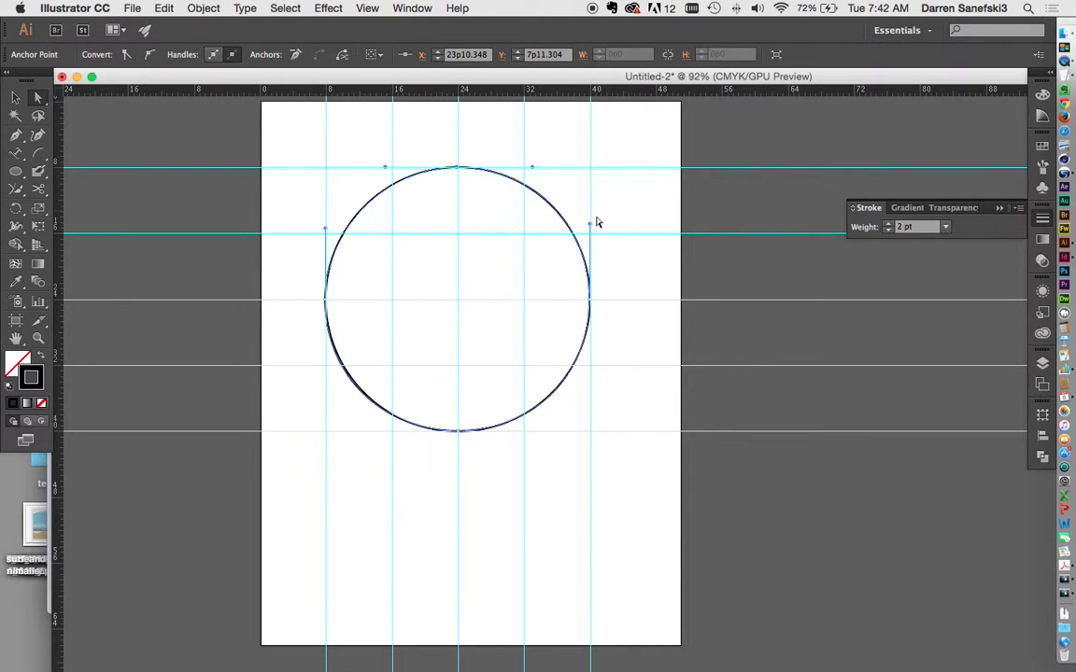
{"action": "left_click_drag", "start_coordinate": [590, 228], "coordinate": [589, 229]}
Step: Reshape the lower-right, bottom and lower-left curves to trace the reference circle
{"action": "left_click_drag", "start_coordinate": [590, 304], "coordinate": [590, 370]}
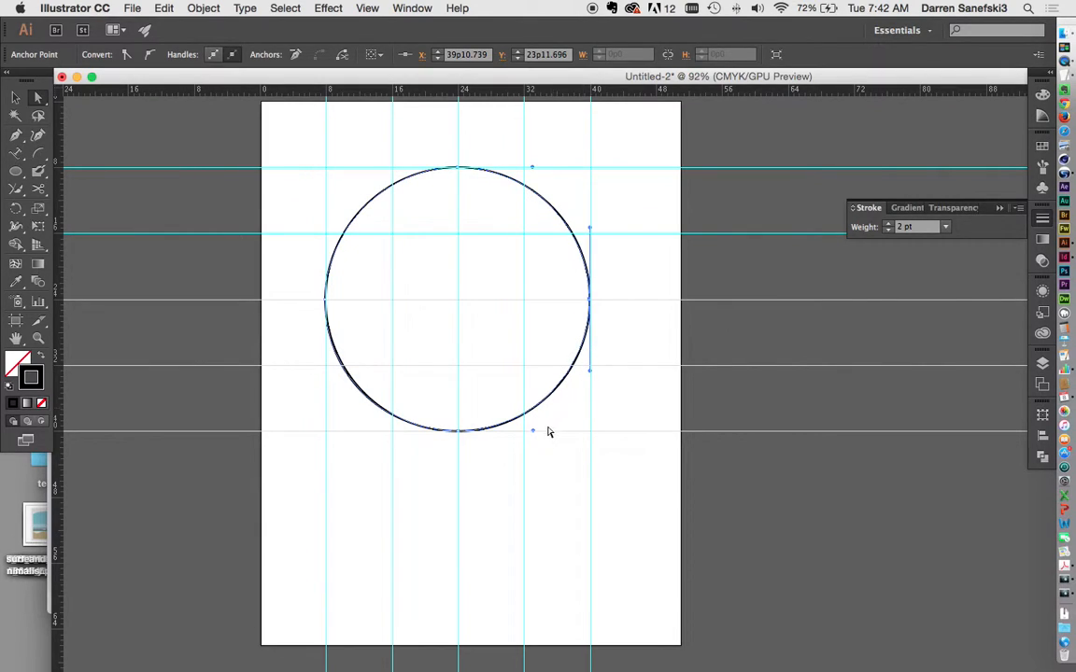
{"action": "left_click_drag", "start_coordinate": [537, 435], "coordinate": [532, 431]}
{"action": "left_click", "coordinate": [461, 433]}
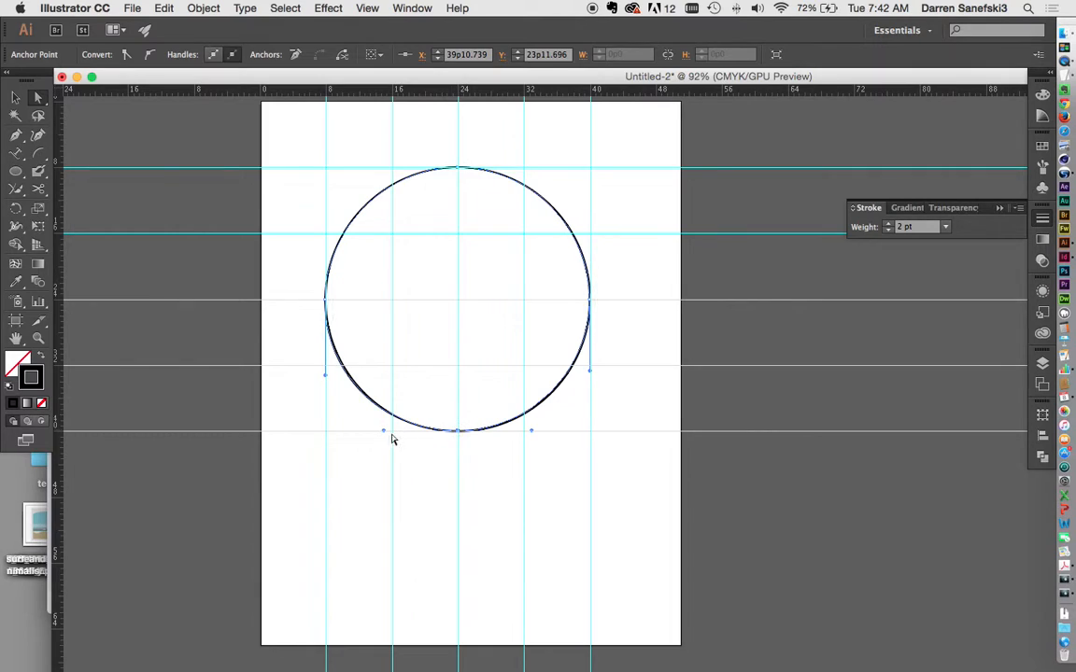
{"action": "left_click_drag", "start_coordinate": [384, 432], "coordinate": [389, 435]}
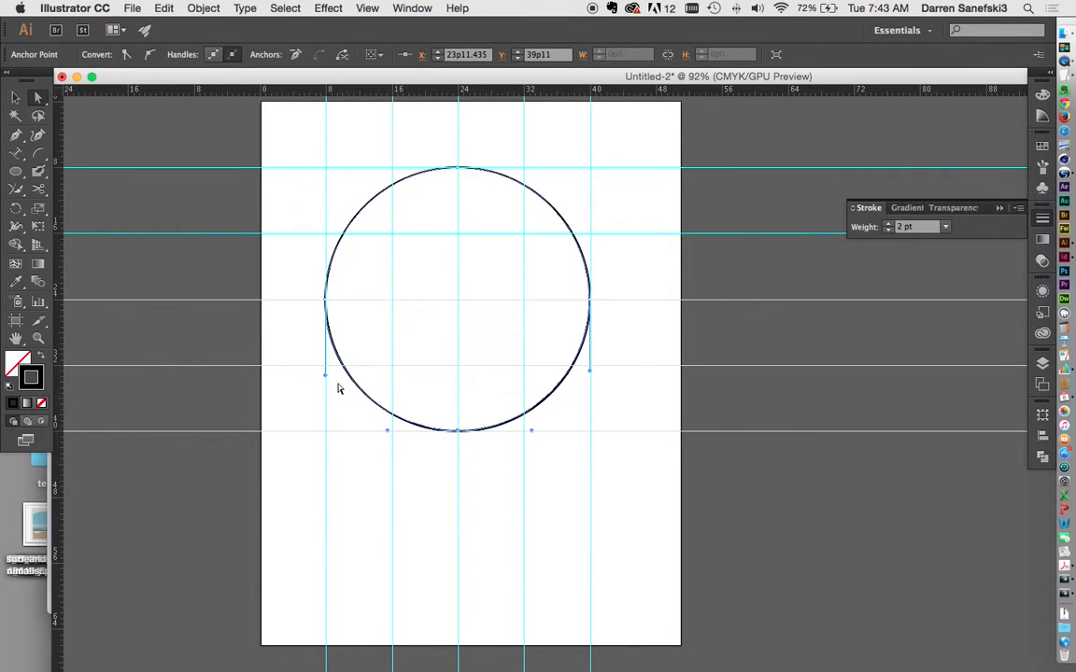
{"action": "left_click_drag", "start_coordinate": [325, 372], "coordinate": [325, 372]}
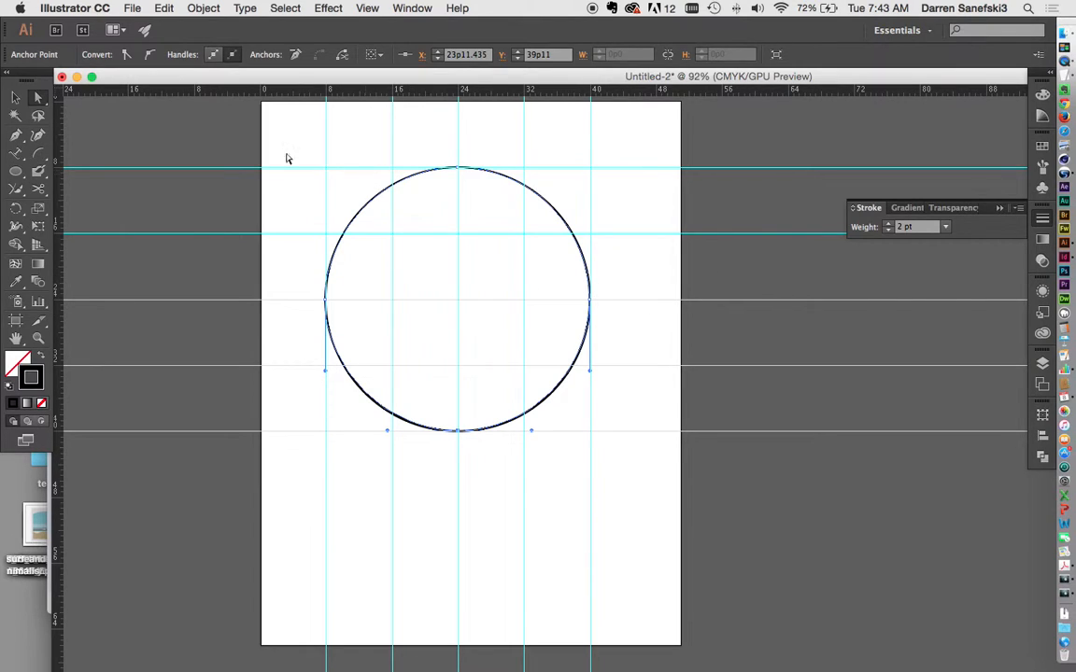
Step: Select both circles and delete them, then marquee-select all the guides and delete them
{"action": "left_click", "coordinate": [21, 101]}
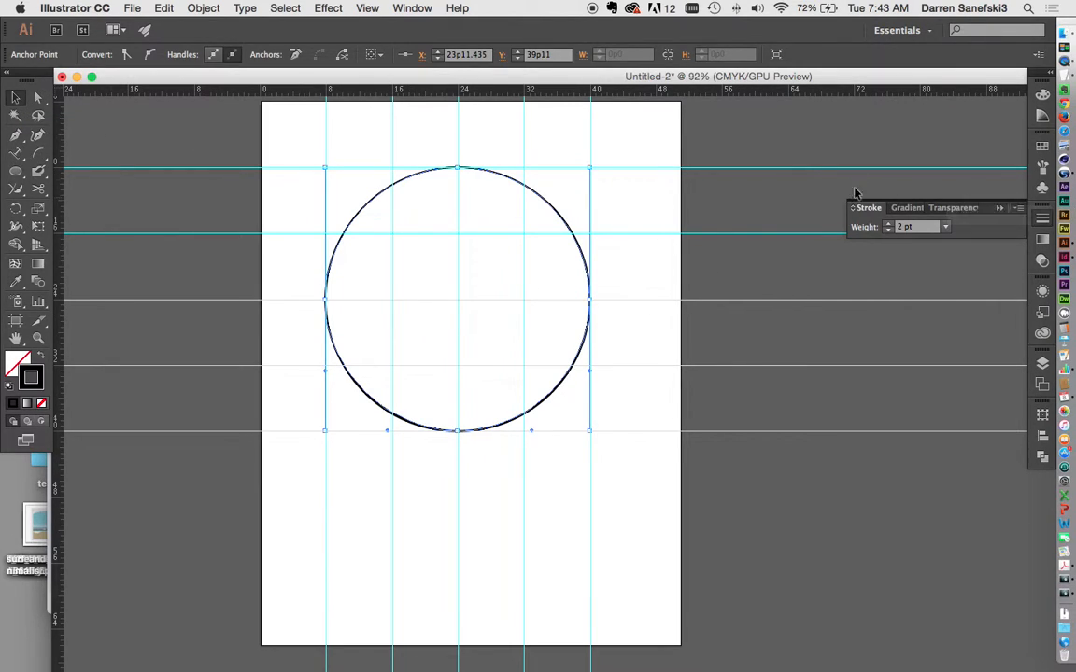
{"action": "left_click", "coordinate": [763, 183]}
{"action": "left_click_drag", "start_coordinate": [572, 232], "coordinate": [622, 284]}
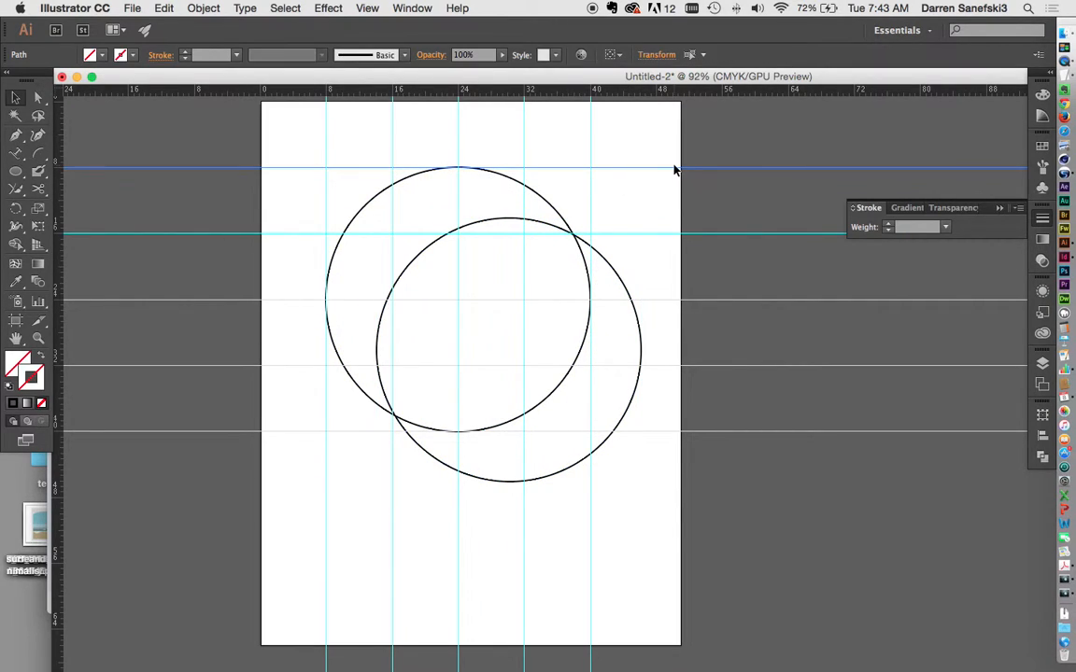
{"action": "left_click", "coordinate": [541, 198], "text": "shift"}
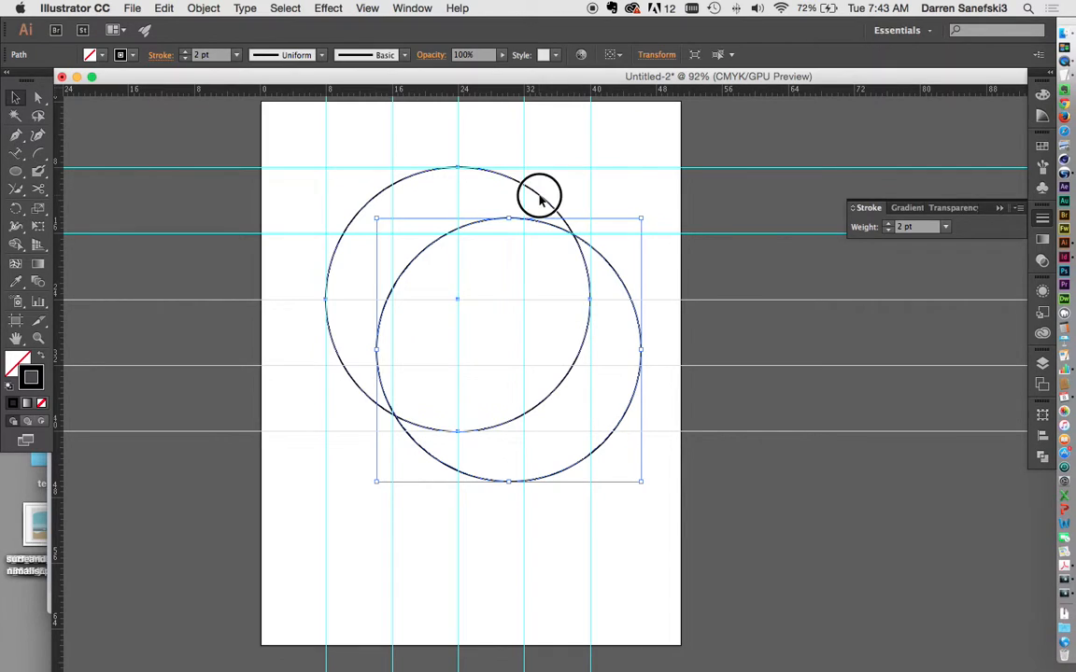
{"action": "key", "text": "Delete"}
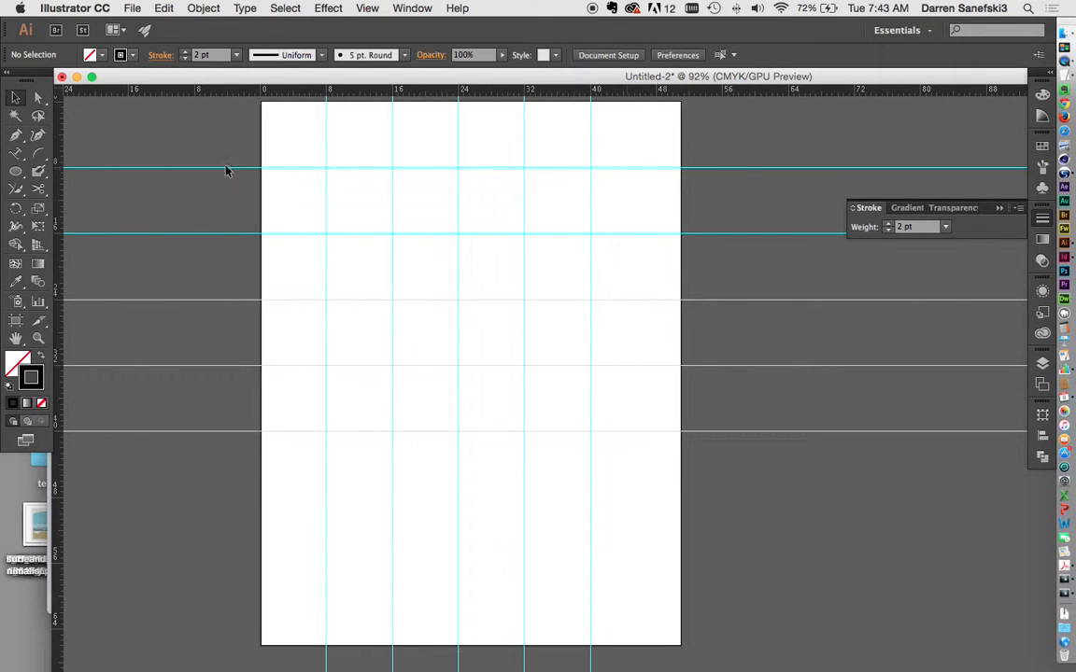
{"action": "left_click_drag", "start_coordinate": [290, 142], "coordinate": [649, 480]}
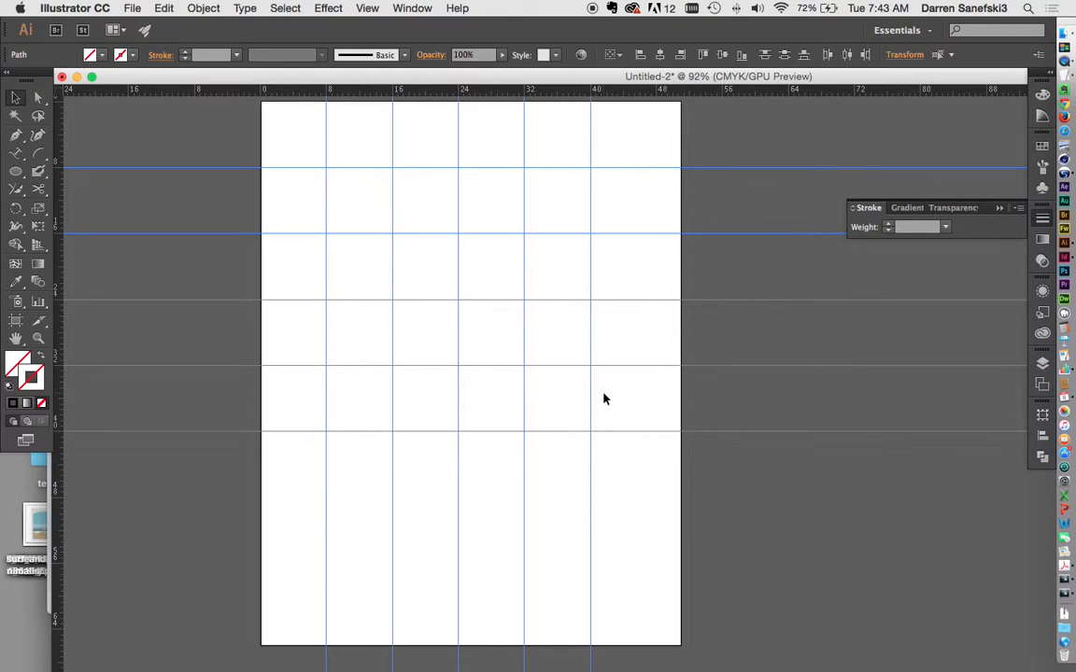
{"action": "key", "text": "Delete"}
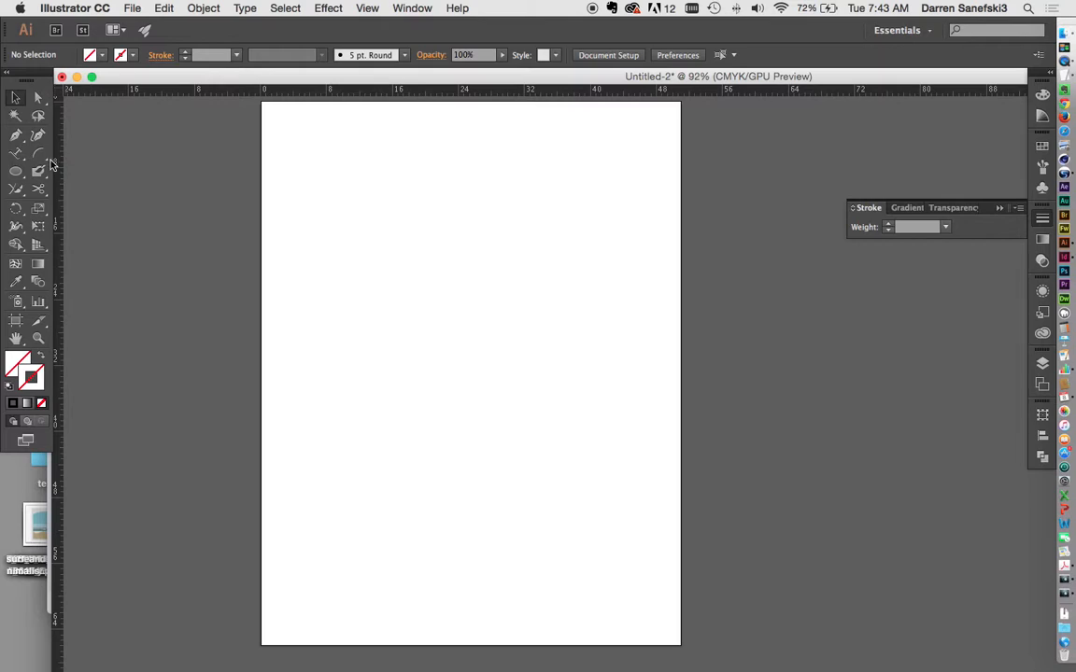
Step: Draw a wavy open practice path with smooth curved anchors using the Pen tool
{"action": "left_click", "coordinate": [17, 138]}
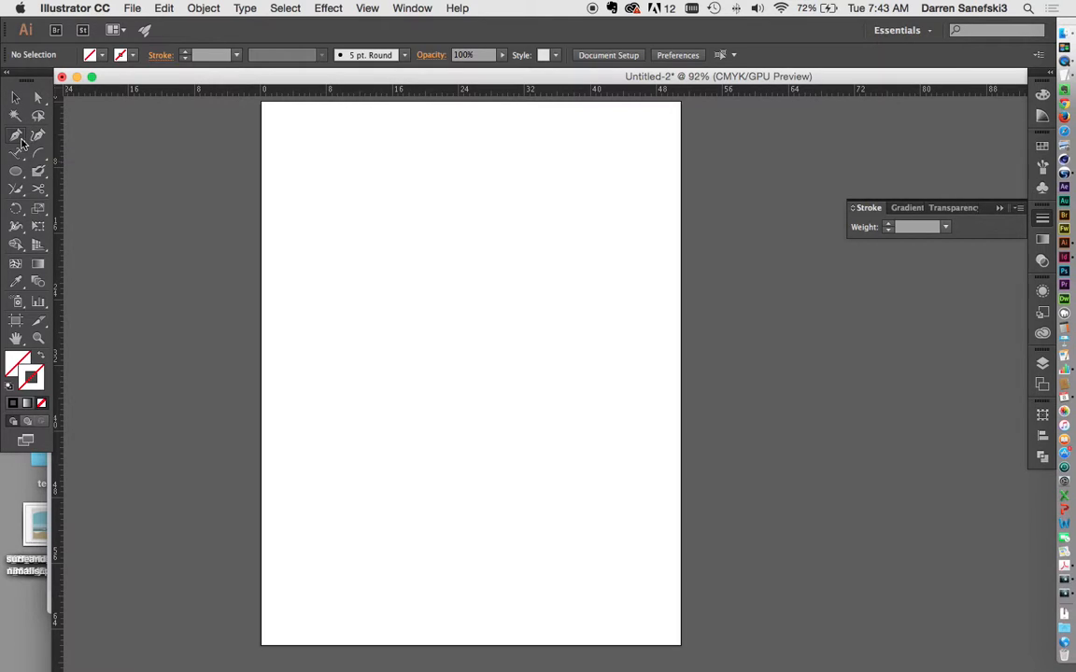
{"action": "left_click", "coordinate": [346, 196]}
{"action": "left_click_drag", "start_coordinate": [449, 174], "coordinate": [518, 216]}
{"action": "left_click", "coordinate": [523, 239]}
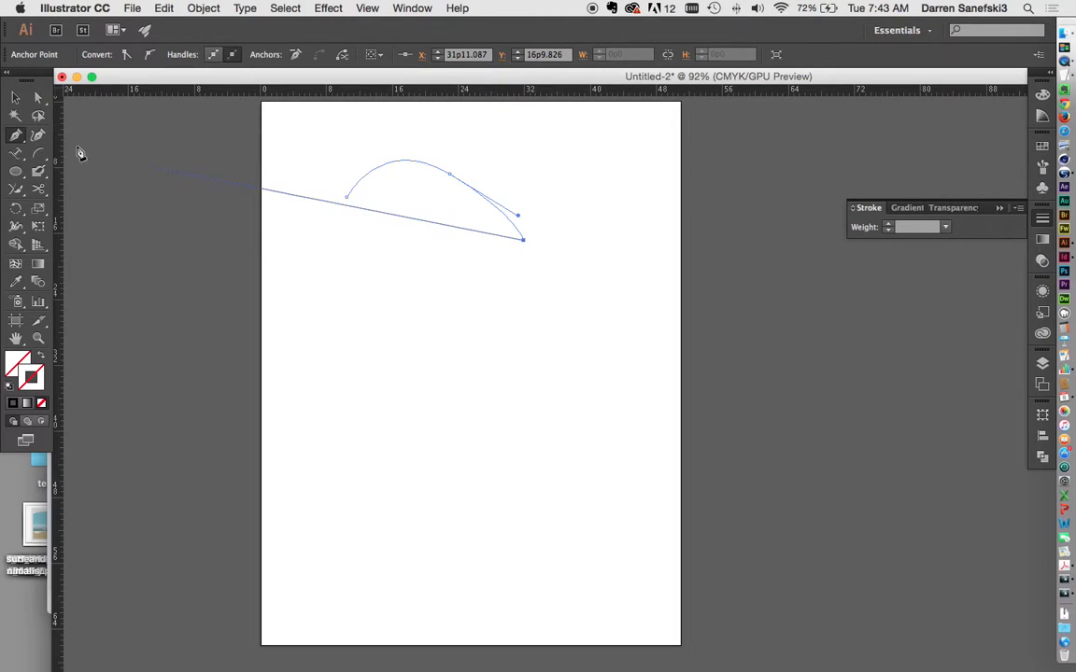
{"action": "left_click_drag", "start_coordinate": [520, 337], "coordinate": [447, 383]}
{"action": "left_click_drag", "start_coordinate": [425, 268], "coordinate": [362, 272]}
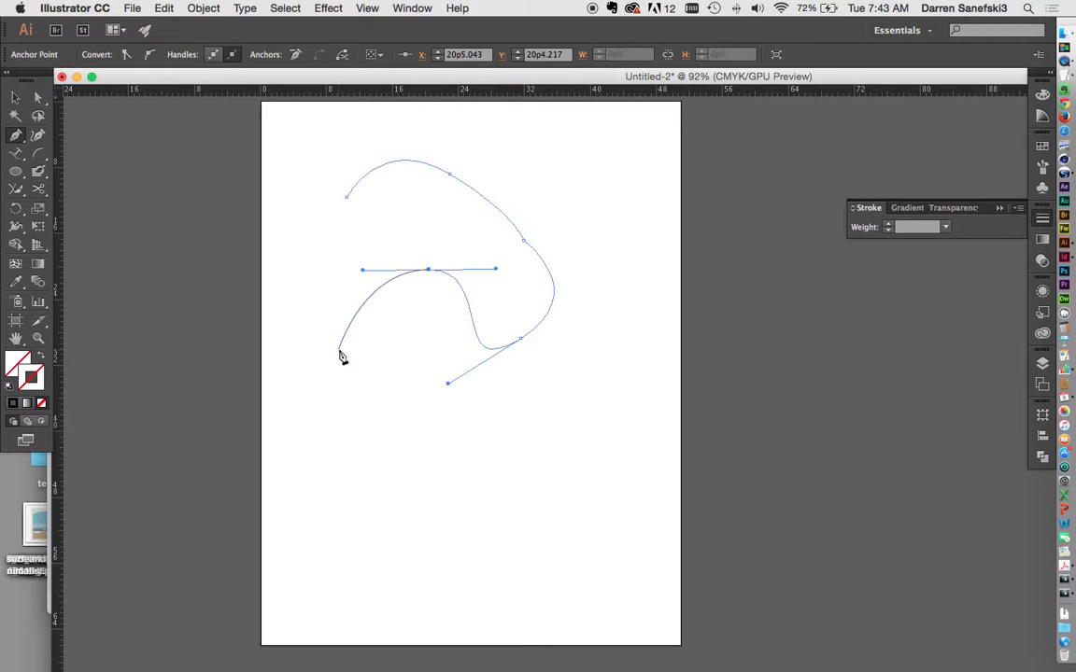
{"action": "key", "text": "Escape"}
Step: Draw a second curved open path below the first one
{"action": "left_click", "coordinate": [386, 436]}
{"action": "left_click_drag", "start_coordinate": [464, 409], "coordinate": [523, 437]}
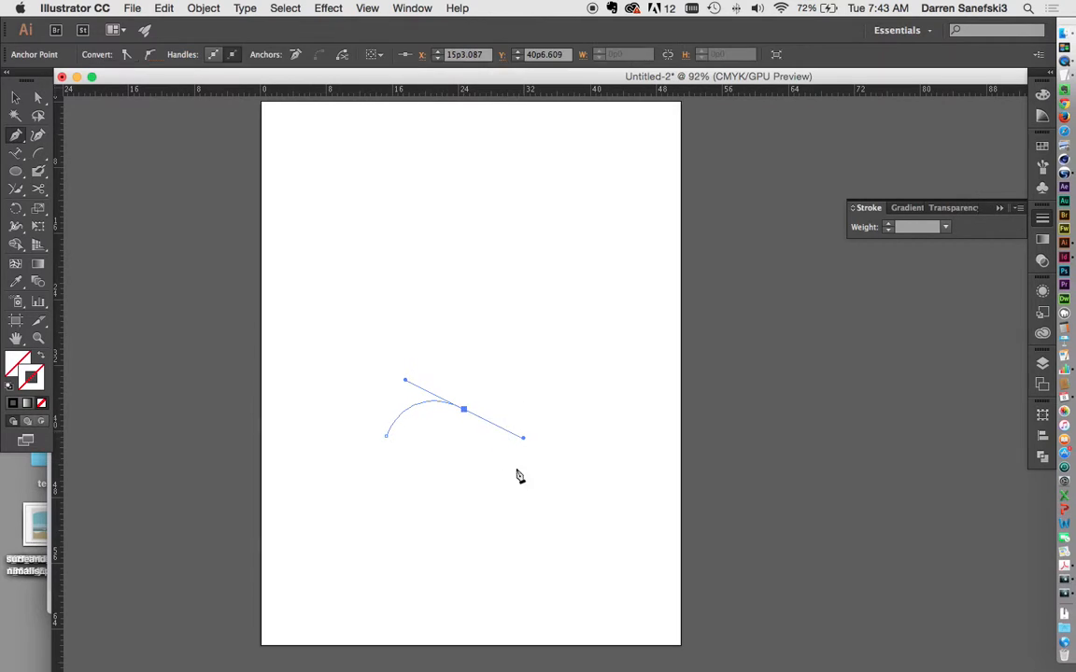
{"action": "left_click_drag", "start_coordinate": [427, 493], "coordinate": [469, 537]}
{"action": "left_click_drag", "start_coordinate": [557, 501], "coordinate": [621, 534]}
{"action": "key", "text": "Tab"}
{"action": "key", "text": "Tab"}
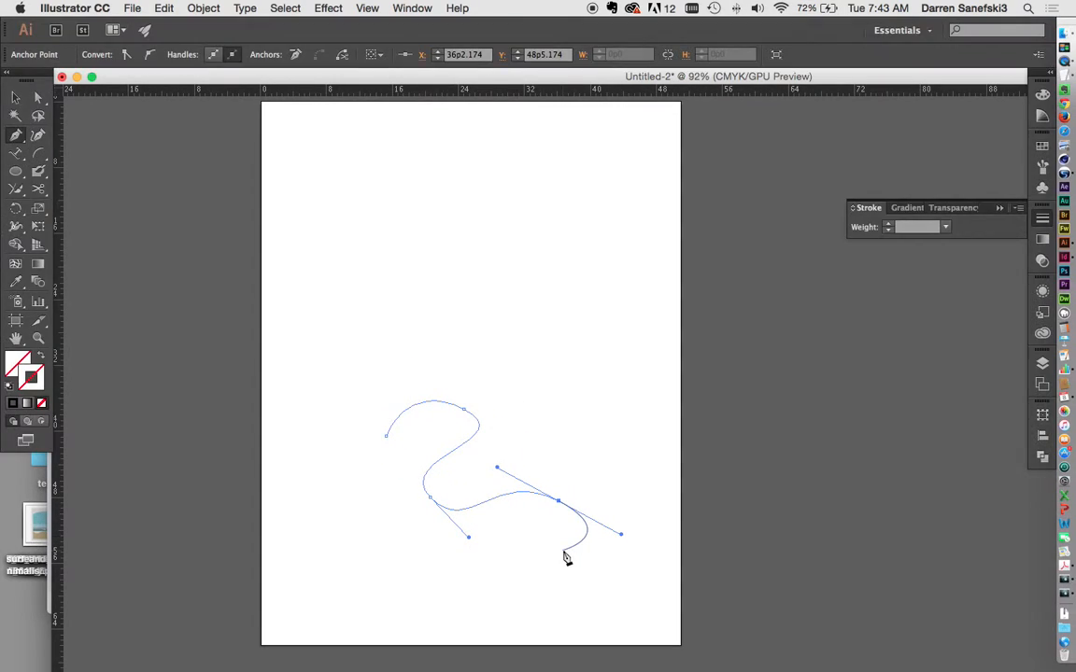
Step: Marquee-select both practice paths and delete them
{"action": "left_click", "coordinate": [15, 98]}
{"action": "left_click_drag", "start_coordinate": [301, 131], "coordinate": [651, 510]}
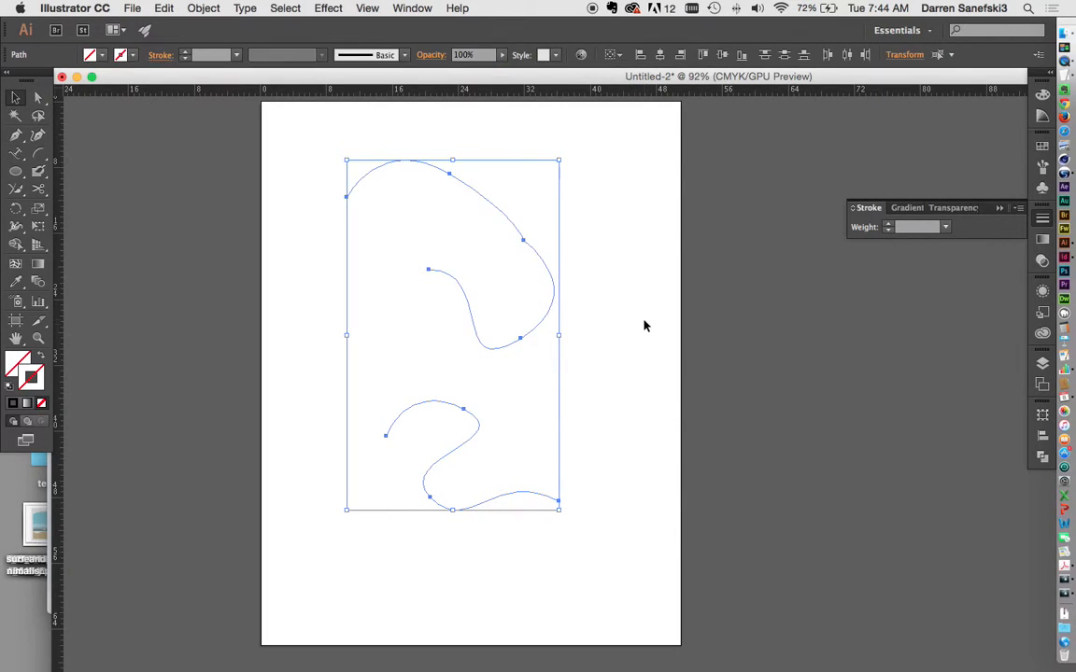
{"action": "key", "text": "Delete"}
Step: Set the stroke weight to 4 pt and draw the path's smooth curving start
{"action": "left_click", "coordinate": [235, 54]}
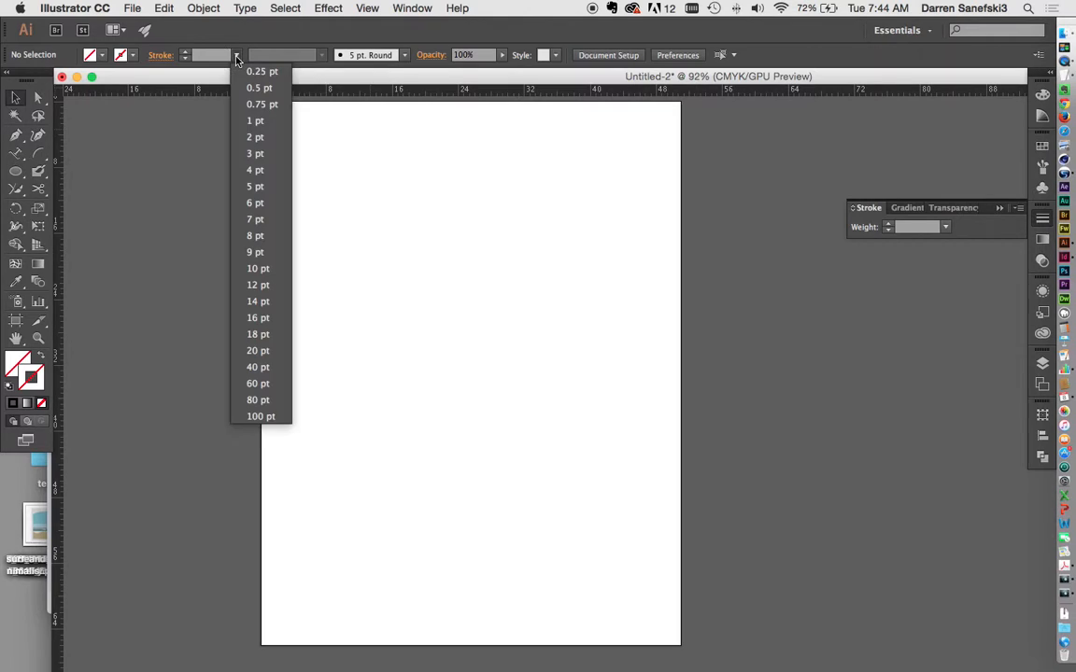
{"action": "left_click", "coordinate": [250, 175]}
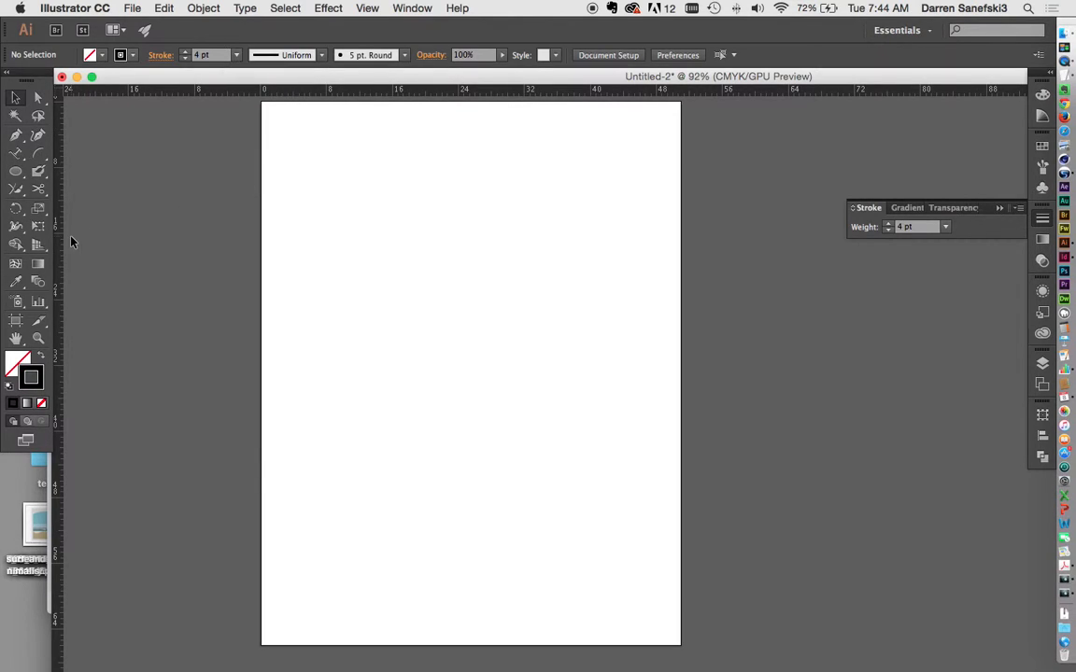
{"action": "left_click", "coordinate": [16, 134]}
{"action": "left_click", "coordinate": [347, 190]}
{"action": "left_click_drag", "start_coordinate": [435, 154], "coordinate": [537, 174]}
{"action": "left_click_drag", "start_coordinate": [524, 240], "coordinate": [540, 301]}
{"action": "left_click_drag", "start_coordinate": [612, 224], "coordinate": [624, 186]}
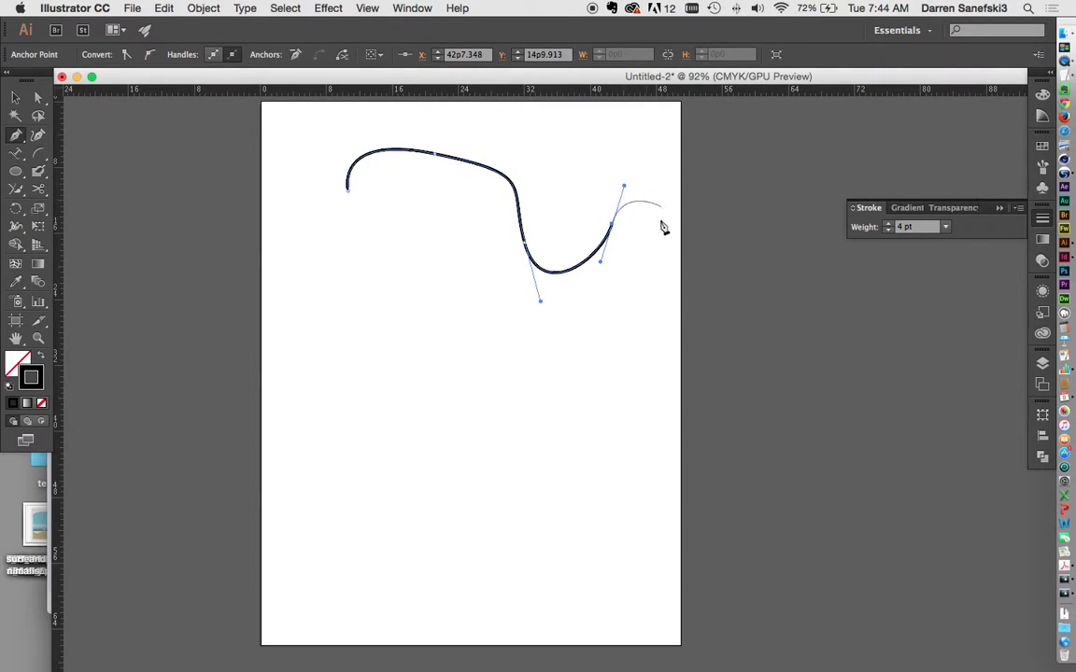
{"action": "left_click_drag", "start_coordinate": [631, 336], "coordinate": [591, 380]}
Step: Continue the path with six sharp corner points forming straight-edged arrow shapes
{"action": "left_click", "coordinate": [479, 373]}
{"action": "left_click", "coordinate": [472, 292]}
{"action": "left_click", "coordinate": [419, 308]}
{"action": "left_click", "coordinate": [404, 389]}
{"action": "left_click", "coordinate": [331, 319]}
{"action": "left_click", "coordinate": [413, 268]}
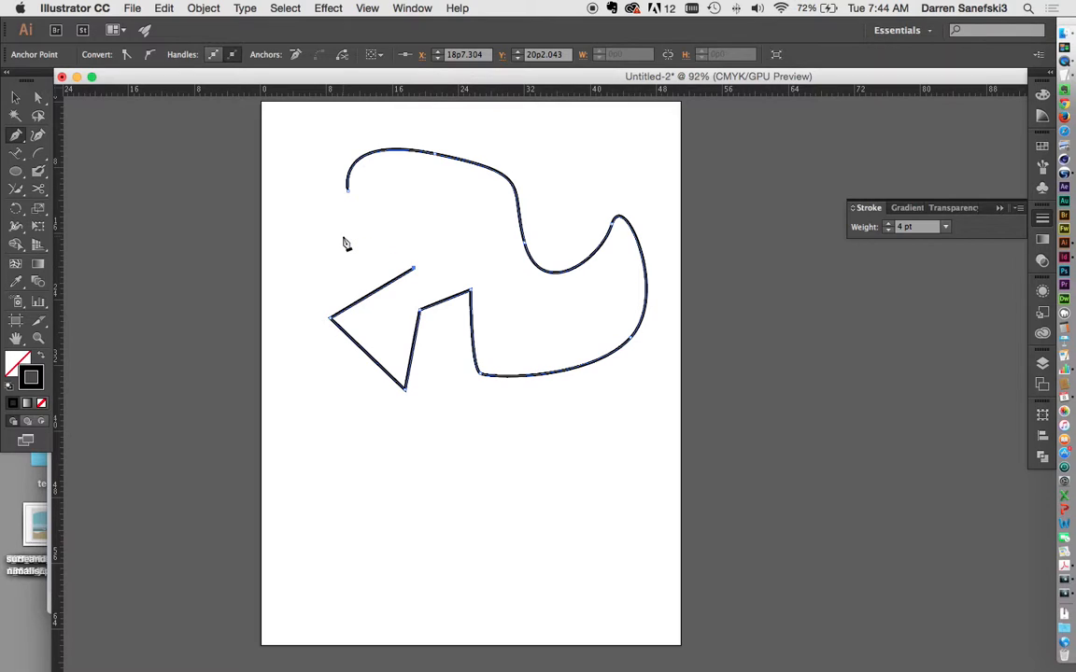
Step: Draw a long S-shaped wavy path across the lower page, then resume the arrow path's open end
{"action": "left_click", "coordinate": [306, 392]}
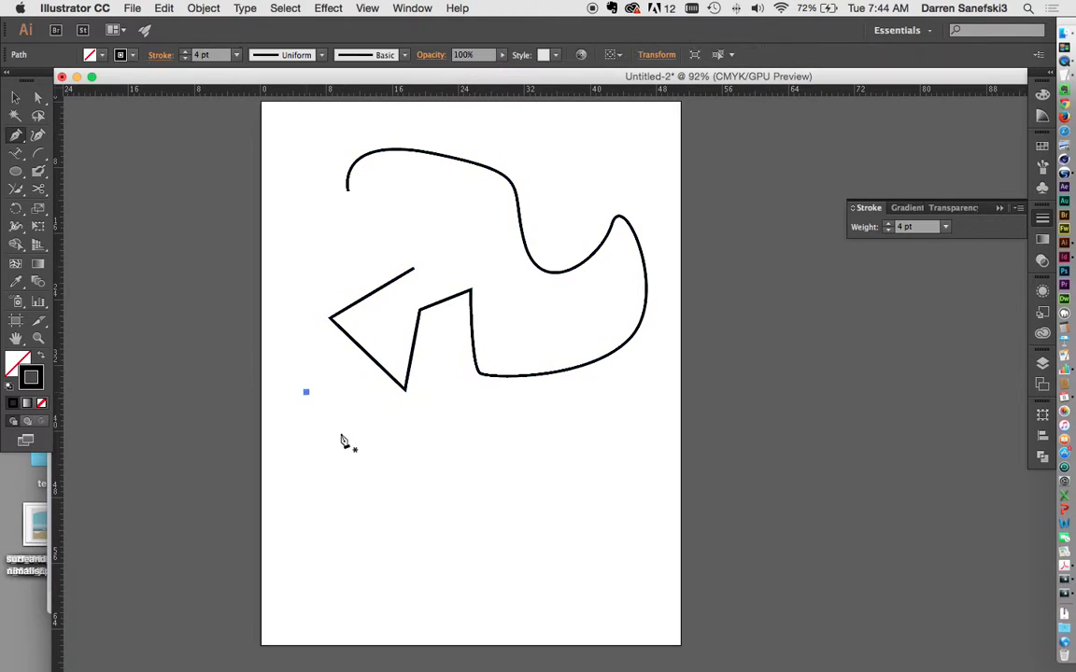
{"action": "left_click_drag", "start_coordinate": [403, 427], "coordinate": [478, 411]}
{"action": "left_click_drag", "start_coordinate": [575, 438], "coordinate": [586, 480]}
{"action": "left_click_drag", "start_coordinate": [498, 491], "coordinate": [428, 492]}
{"action": "left_click_drag", "start_coordinate": [337, 490], "coordinate": [317, 522]}
{"action": "left_click_drag", "start_coordinate": [395, 564], "coordinate": [487, 547]}
{"action": "left_click_drag", "start_coordinate": [611, 539], "coordinate": [628, 571]}
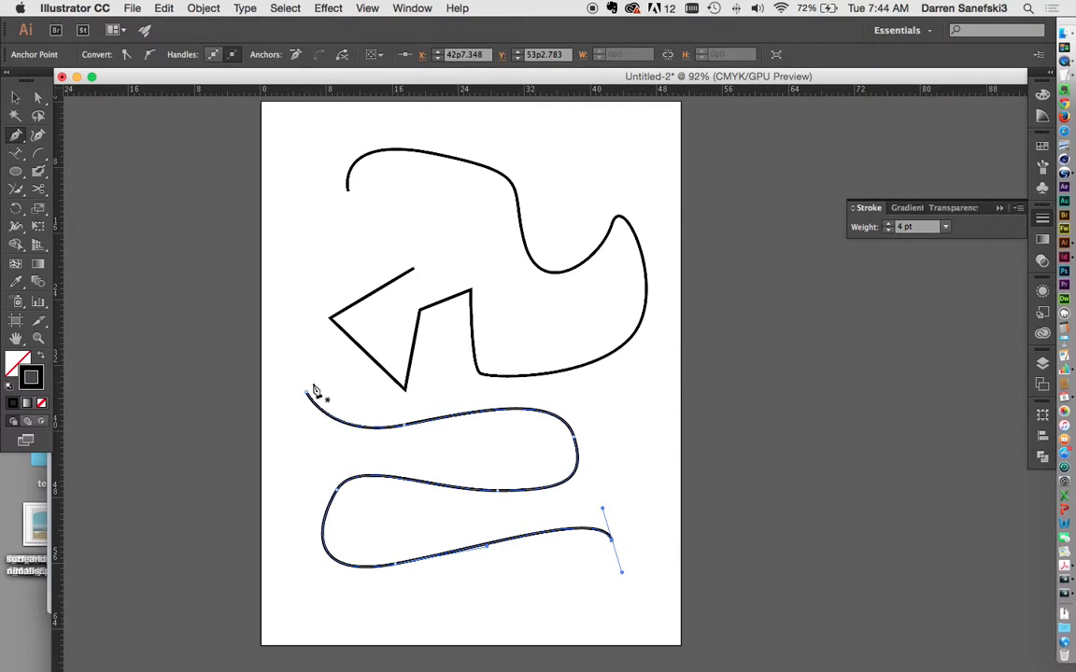
{"action": "left_click", "coordinate": [415, 271]}
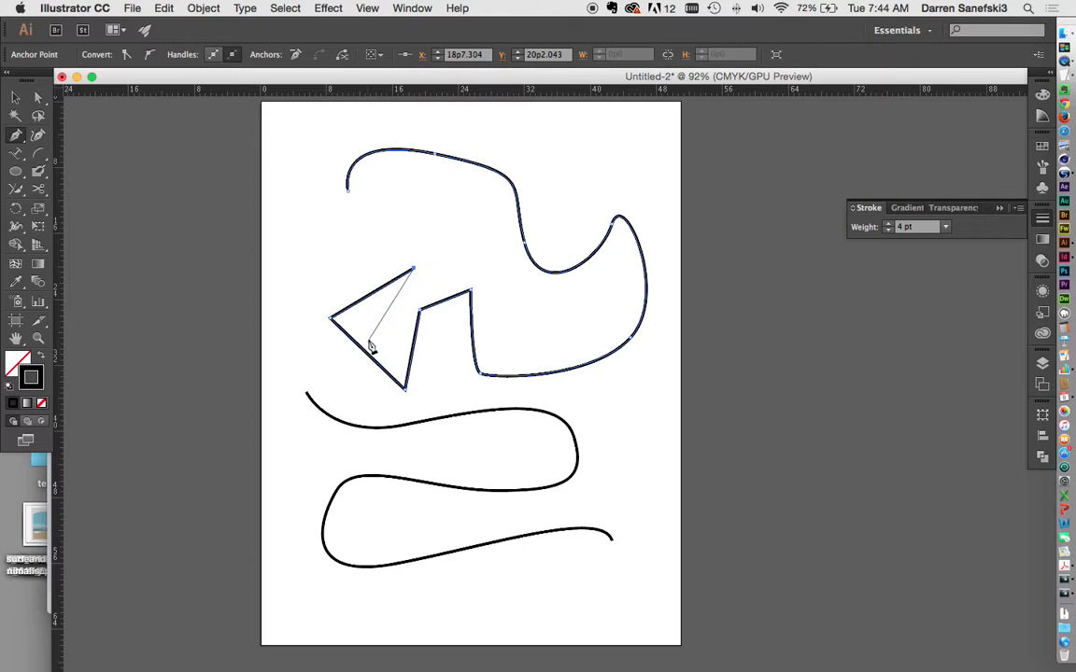
Step: Extend the arrow path up and around the left, joining it to the wavy path's start
{"action": "left_click_drag", "start_coordinate": [419, 209], "coordinate": [388, 209]}
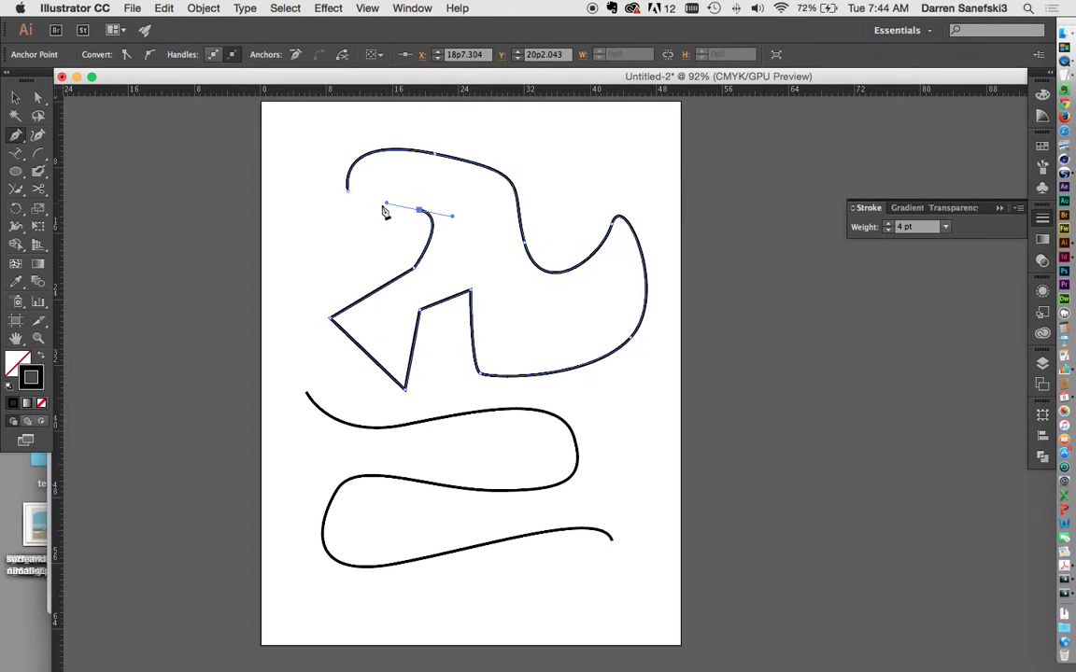
{"action": "left_click", "coordinate": [299, 288]}
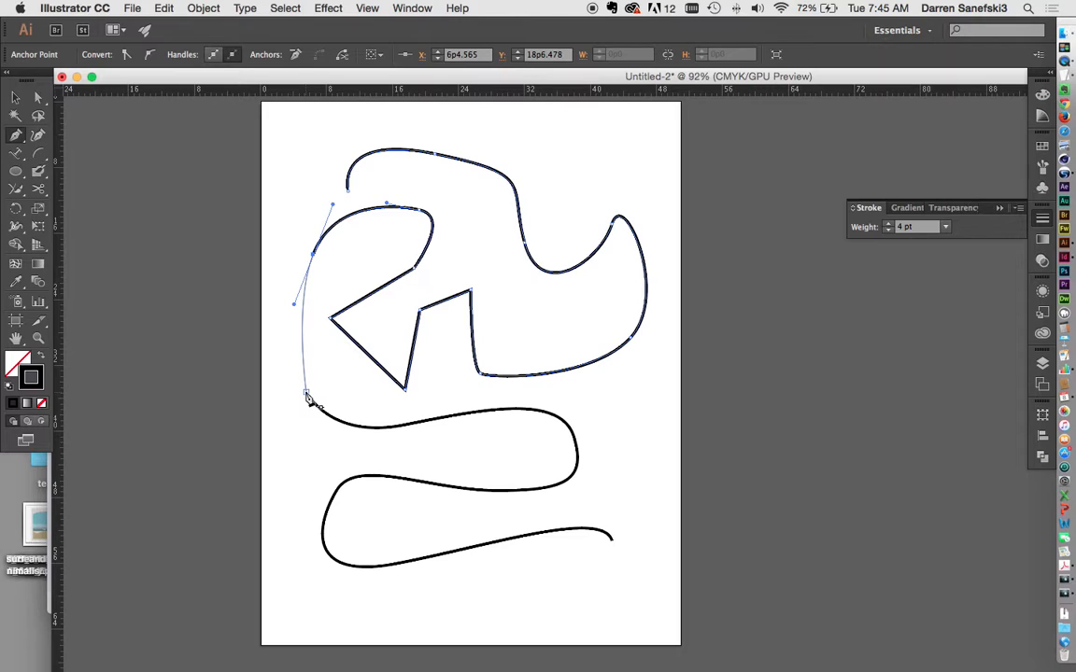
{"action": "left_click_drag", "start_coordinate": [308, 397], "coordinate": [432, 432]}
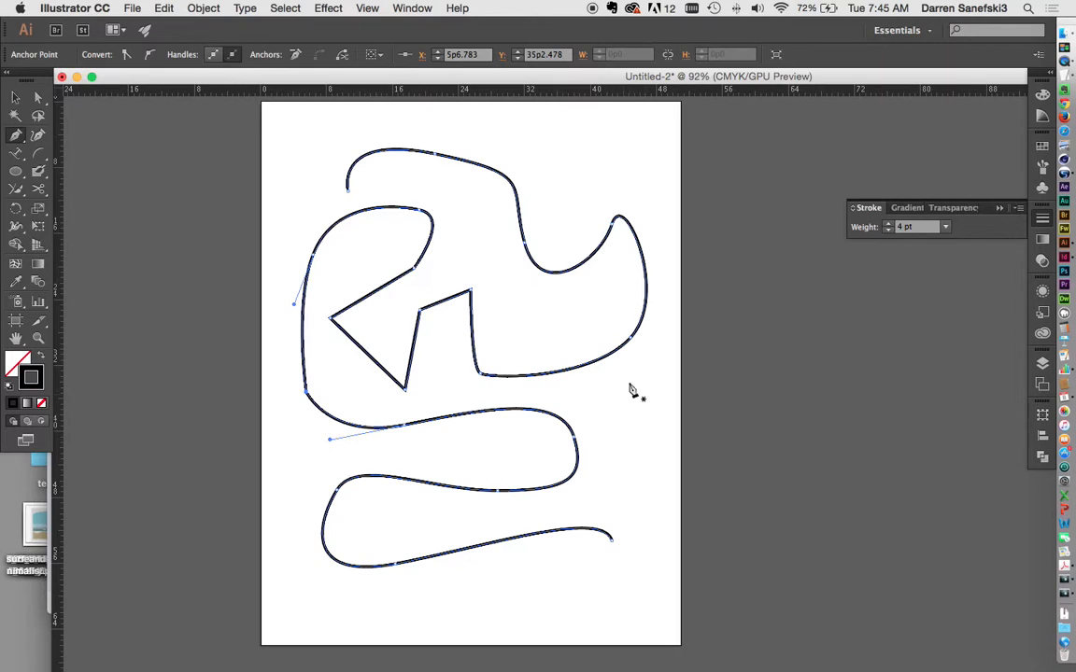
Step: Continue from the wavy path's end along the bottom and left side, closing onto the top endpoint
{"action": "left_click", "coordinate": [612, 544]}
{"action": "left_click_drag", "start_coordinate": [452, 601], "coordinate": [318, 595]}
{"action": "left_click_drag", "start_coordinate": [291, 500], "coordinate": [284, 400]}
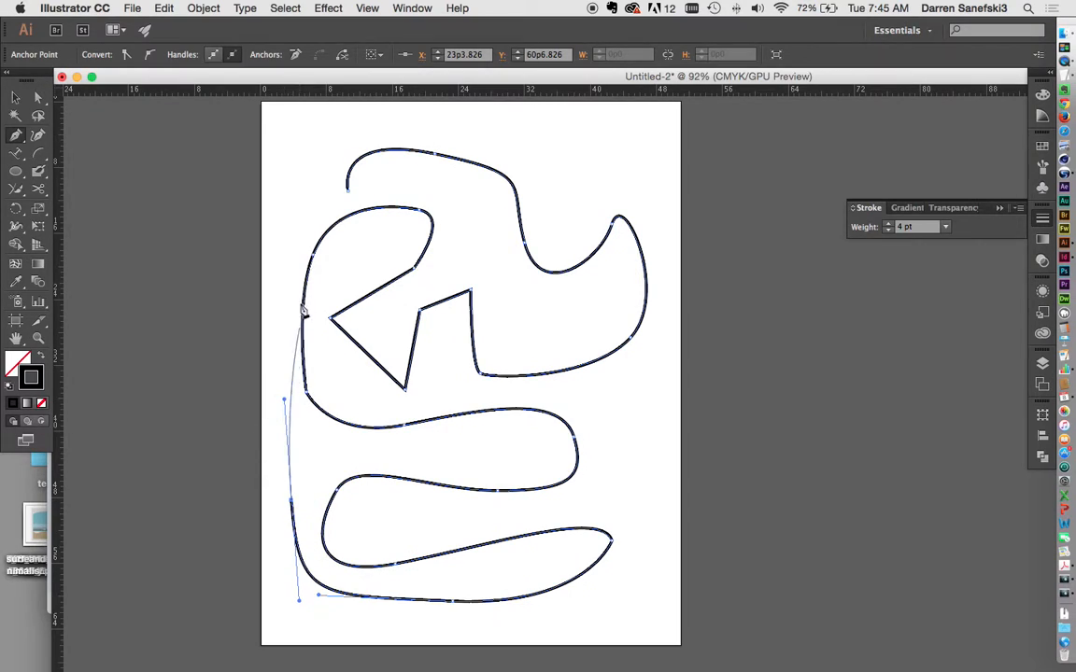
{"action": "left_click_drag", "start_coordinate": [283, 240], "coordinate": [316, 194]}
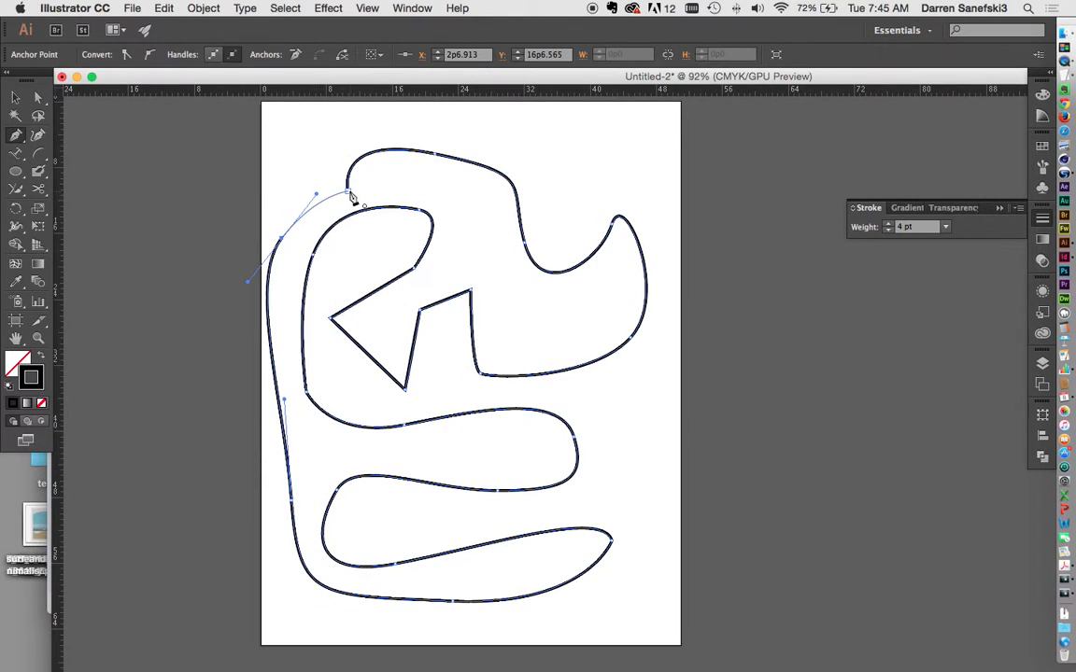
{"action": "left_click", "coordinate": [351, 194]}
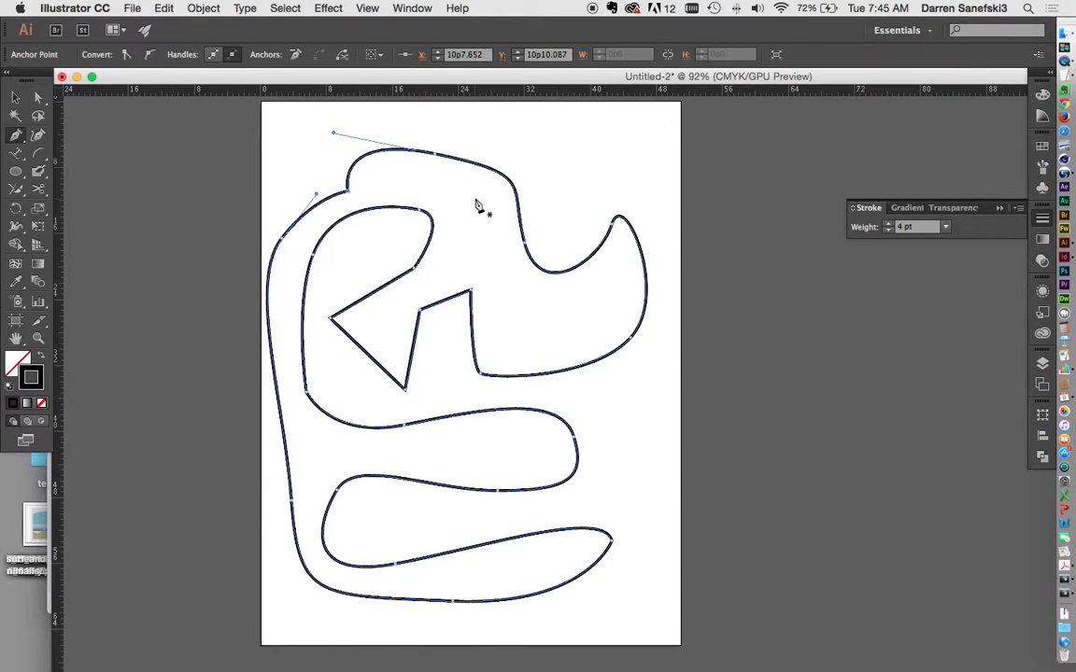
Step: Remove the outline's top-left anchor, then delete the whole outline
{"action": "left_click", "coordinate": [15, 98]}
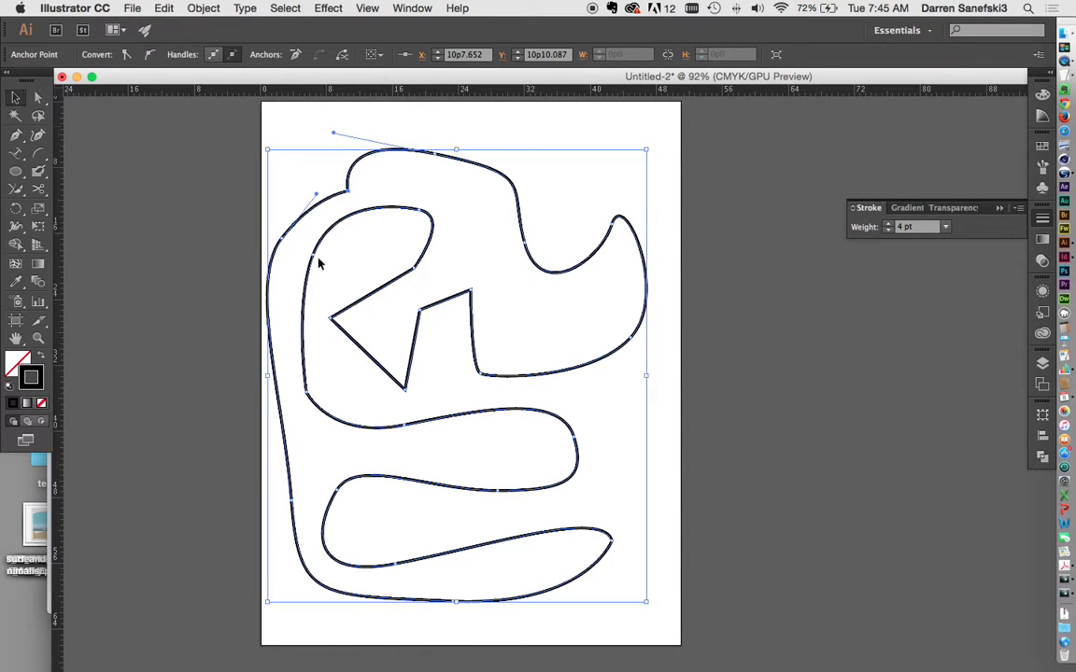
{"action": "key", "text": "Delete"}
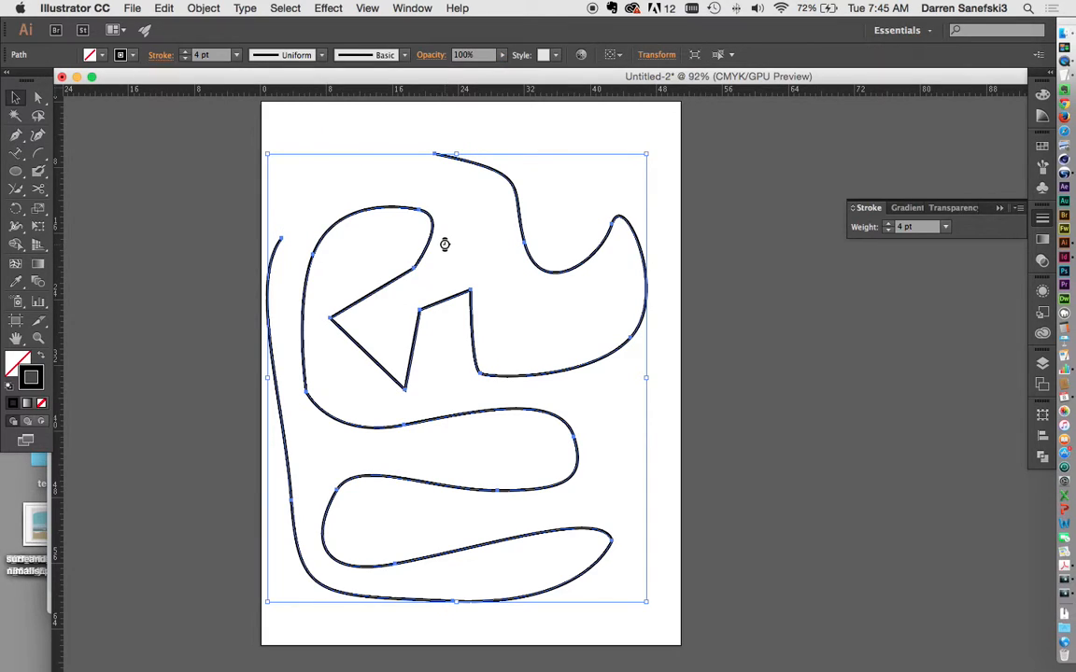
{"action": "key", "text": "Delete"}
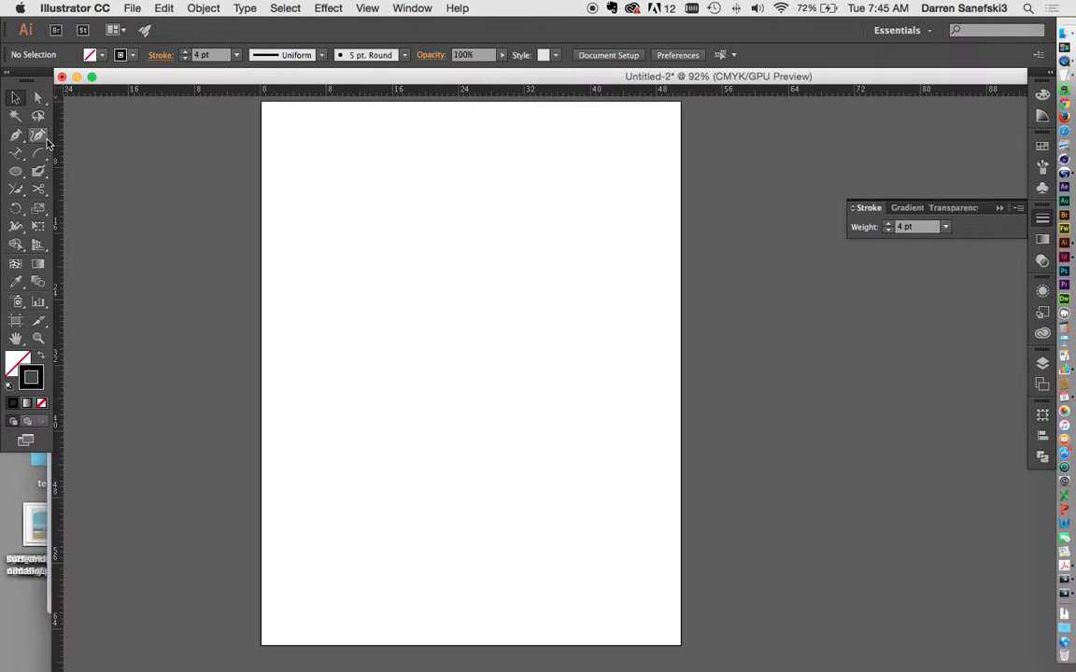
Step: Draw an S-shaped open curve with the Pen tool using smooth anchors
{"action": "left_click", "coordinate": [15, 135]}
{"action": "left_click", "coordinate": [372, 181]}
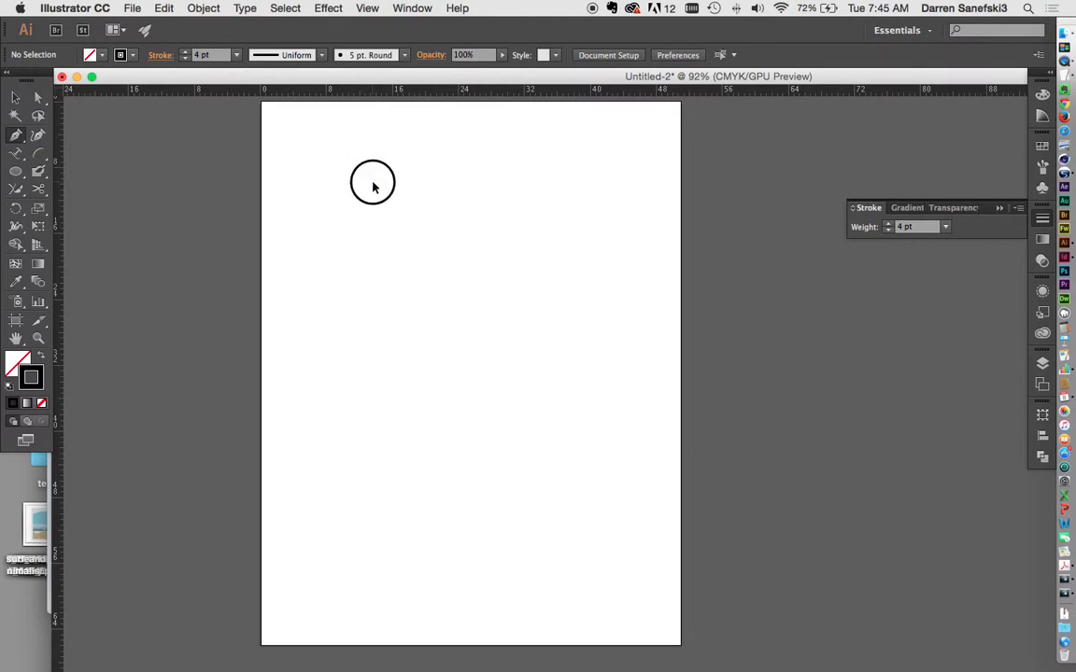
{"action": "left_click_drag", "start_coordinate": [492, 168], "coordinate": [557, 225]}
{"action": "left_click_drag", "start_coordinate": [459, 323], "coordinate": [363, 346]}
{"action": "left_click_drag", "start_coordinate": [325, 509], "coordinate": [393, 545]}
{"action": "left_click", "coordinate": [445, 516]}
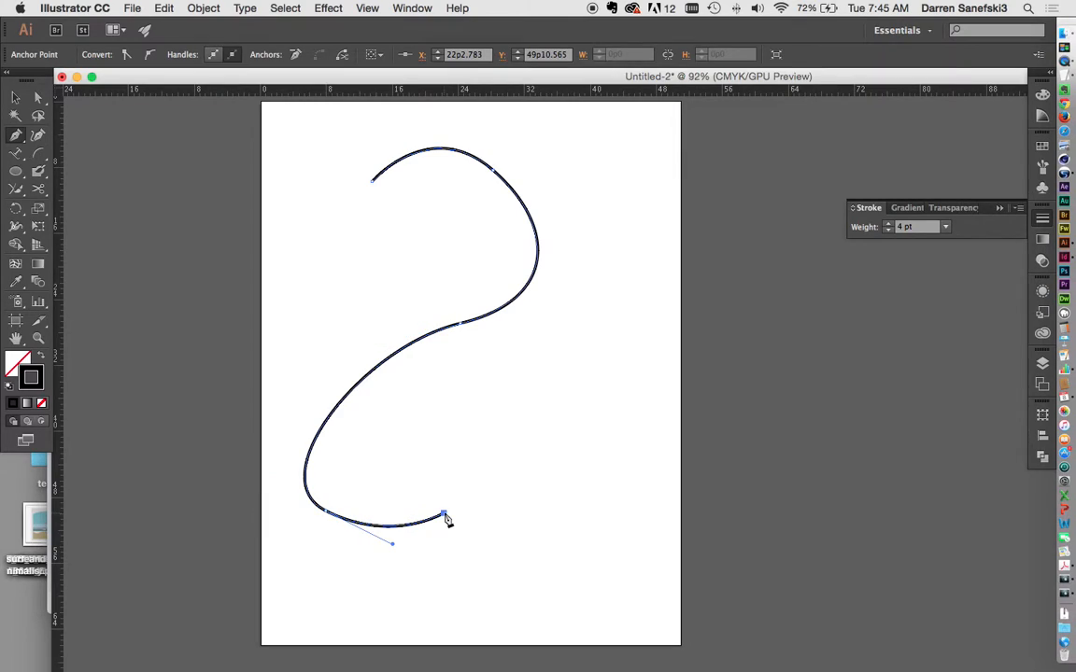
{"action": "left_click_drag", "start_coordinate": [444, 516], "coordinate": [519, 517]}
Step: Fill the curve dark red, then select and delete it
{"action": "left_click", "coordinate": [16, 362]}
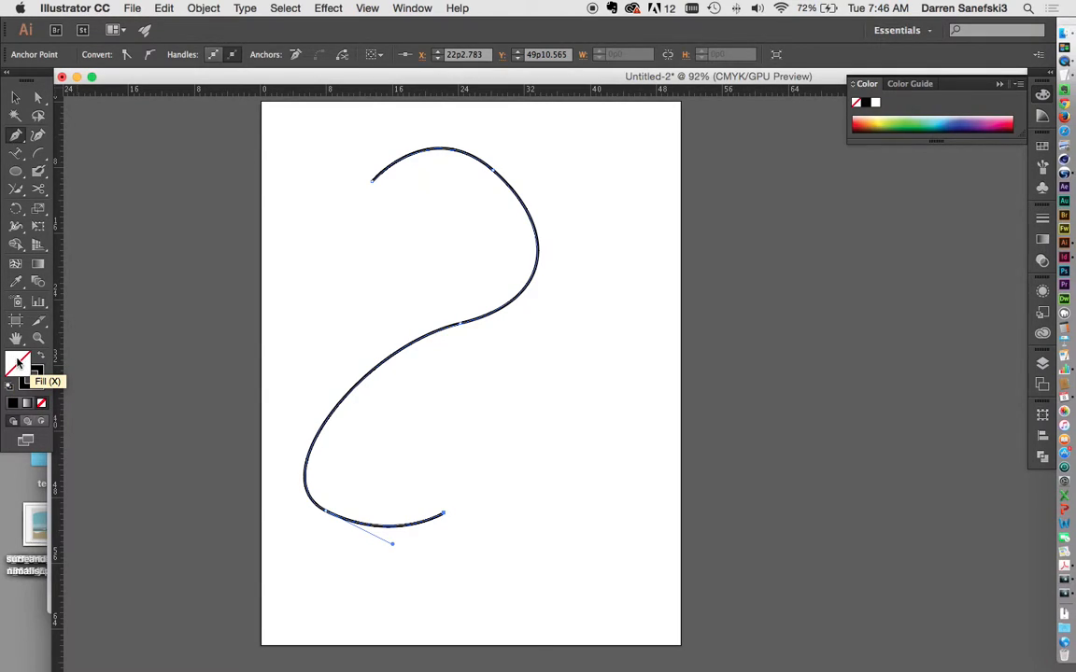
{"action": "left_click", "coordinate": [861, 131]}
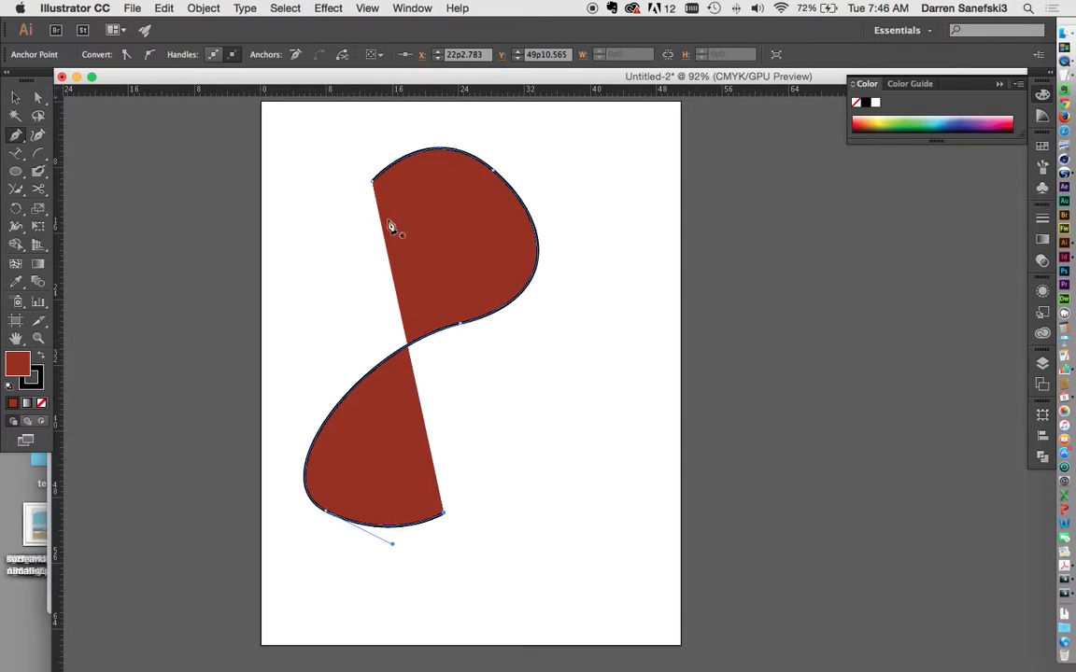
{"action": "left_click", "coordinate": [15, 97]}
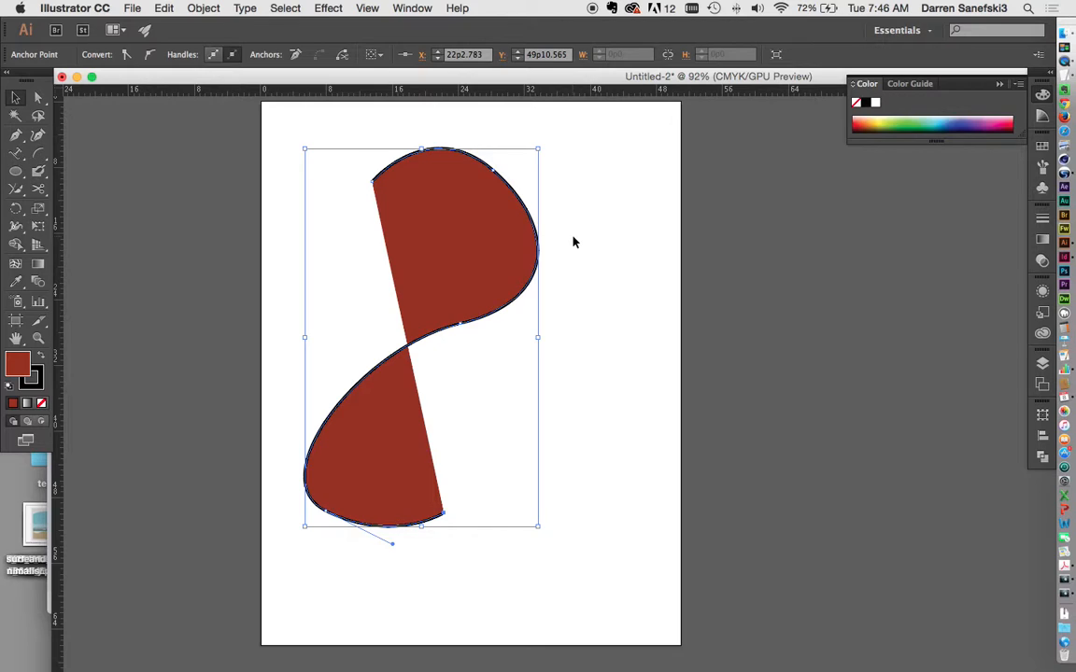
{"action": "key", "text": "Delete"}
{"action": "key", "text": "Delete"}
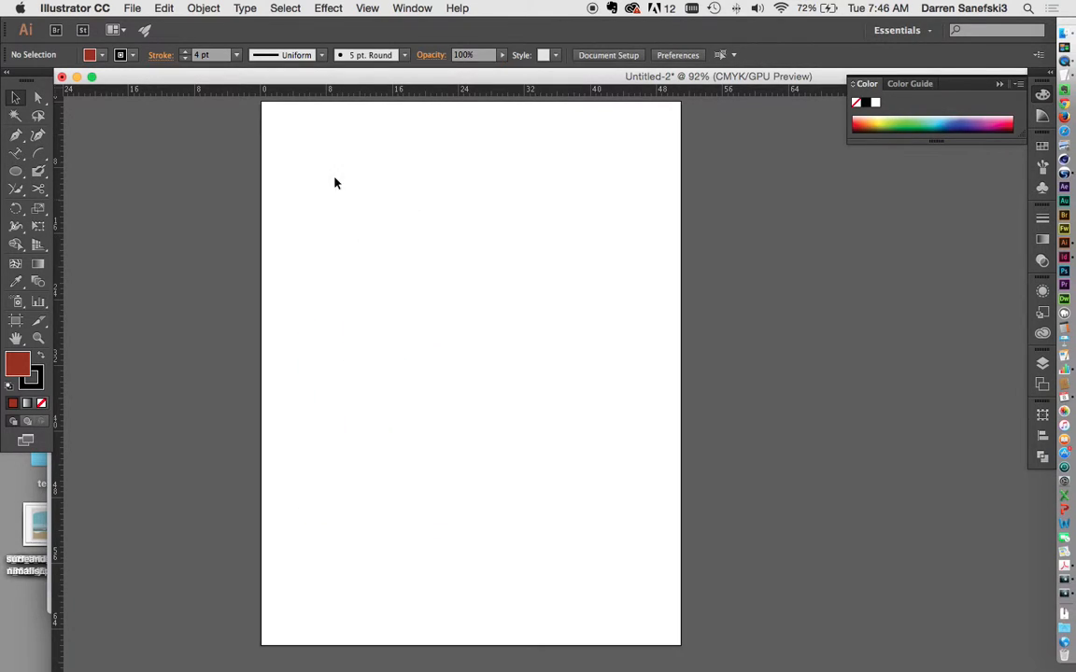
Step: Draw a closed, smoothly curved dark red P-like shape, ending on its starting anchor
{"action": "left_click", "coordinate": [15, 134]}
{"action": "left_click_drag", "start_coordinate": [401, 184], "coordinate": [443, 158]}
{"action": "left_click_drag", "start_coordinate": [576, 217], "coordinate": [600, 289]}
{"action": "left_click_drag", "start_coordinate": [453, 327], "coordinate": [389, 339]}
{"action": "left_click_drag", "start_coordinate": [366, 409], "coordinate": [377, 512]}
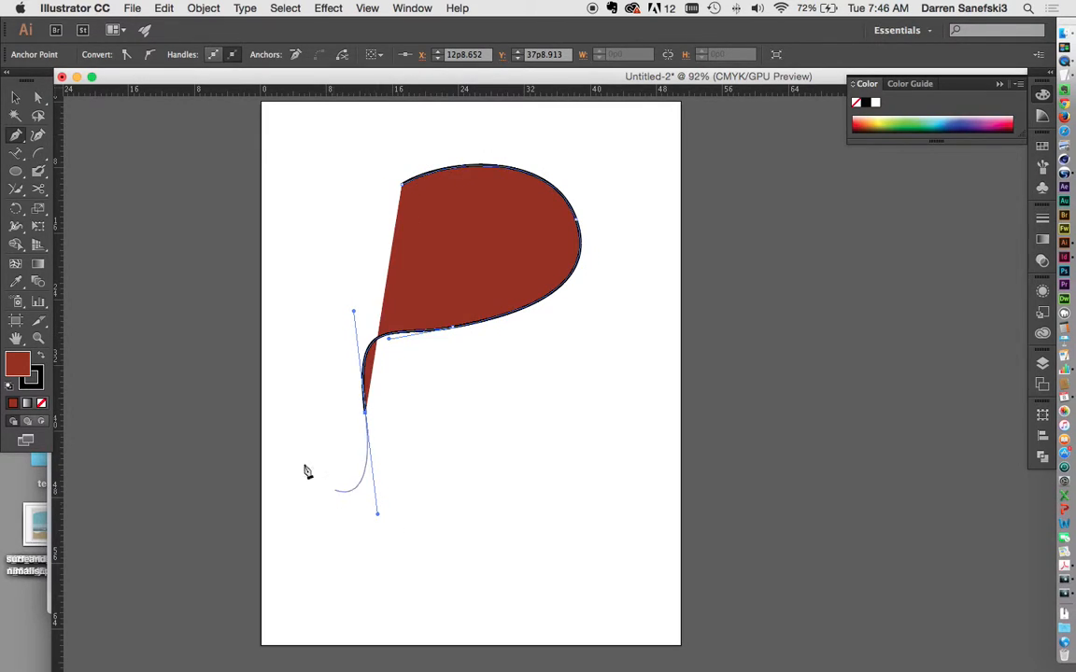
{"action": "left_click_drag", "start_coordinate": [285, 383], "coordinate": [293, 291]}
{"action": "left_click_drag", "start_coordinate": [316, 198], "coordinate": [402, 184]}
{"action": "left_click", "coordinate": [402, 183]}
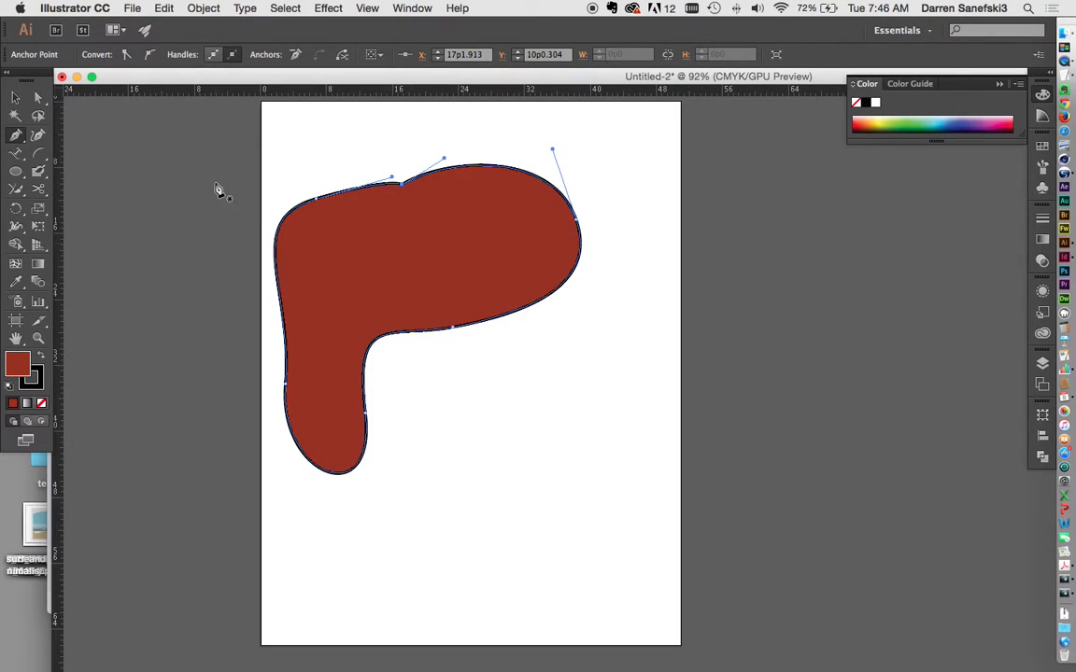
Step: Select the red shape and delete it
{"action": "left_click", "coordinate": [15, 97]}
{"action": "left_click", "coordinate": [393, 204]}
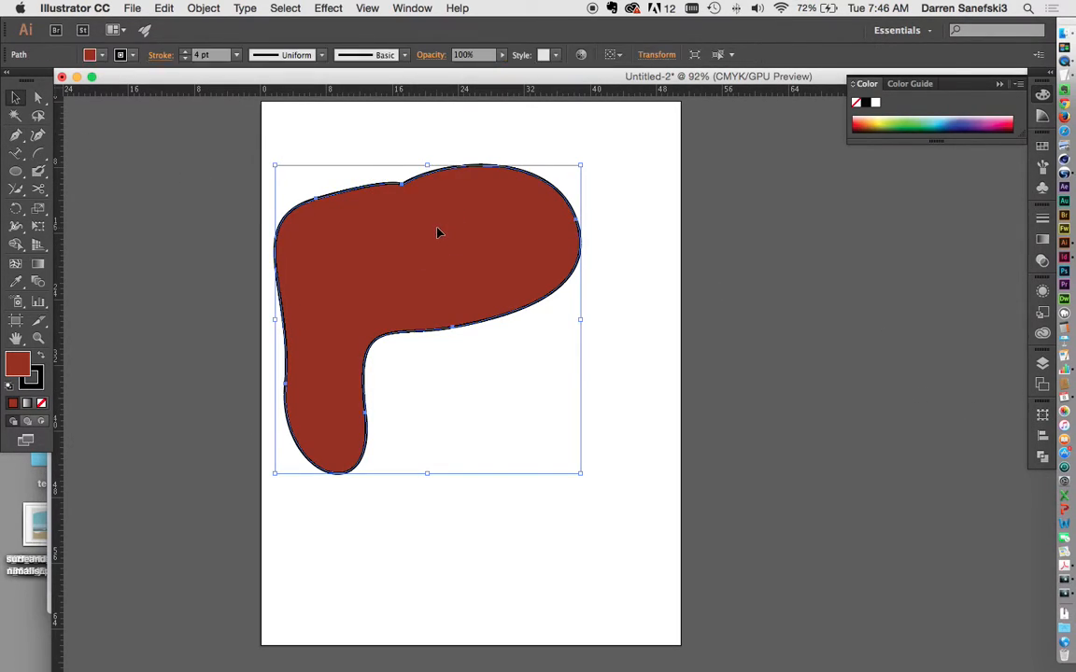
{"action": "key", "text": "Delete"}
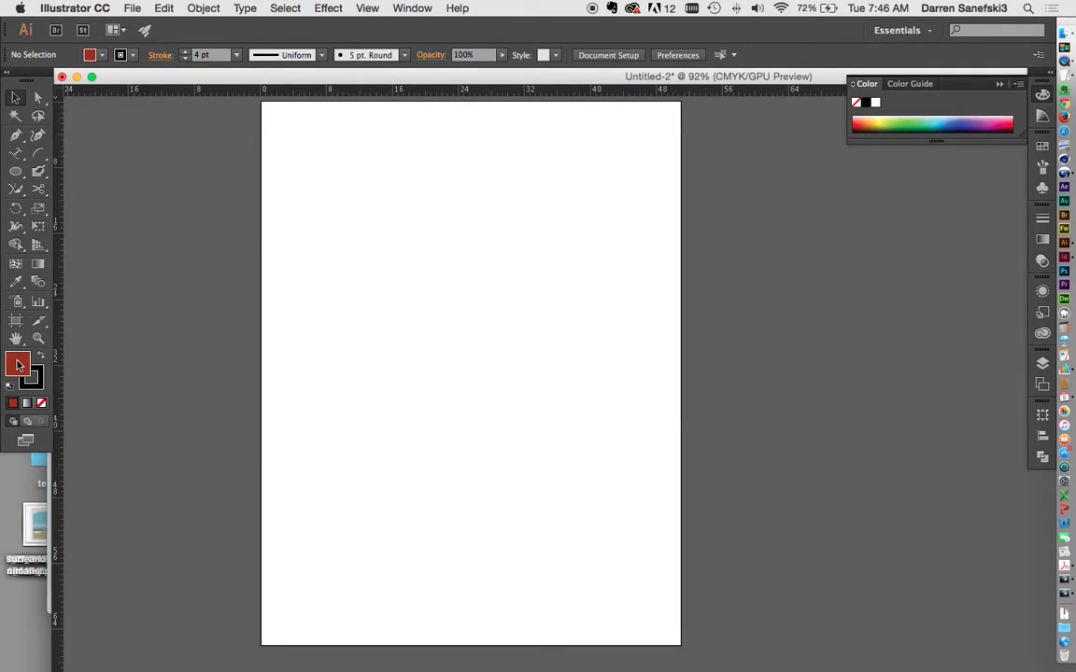
Step: Set the fill to None and draw a closed curvy blob outline with smooth anchors
{"action": "left_click", "coordinate": [41, 404]}
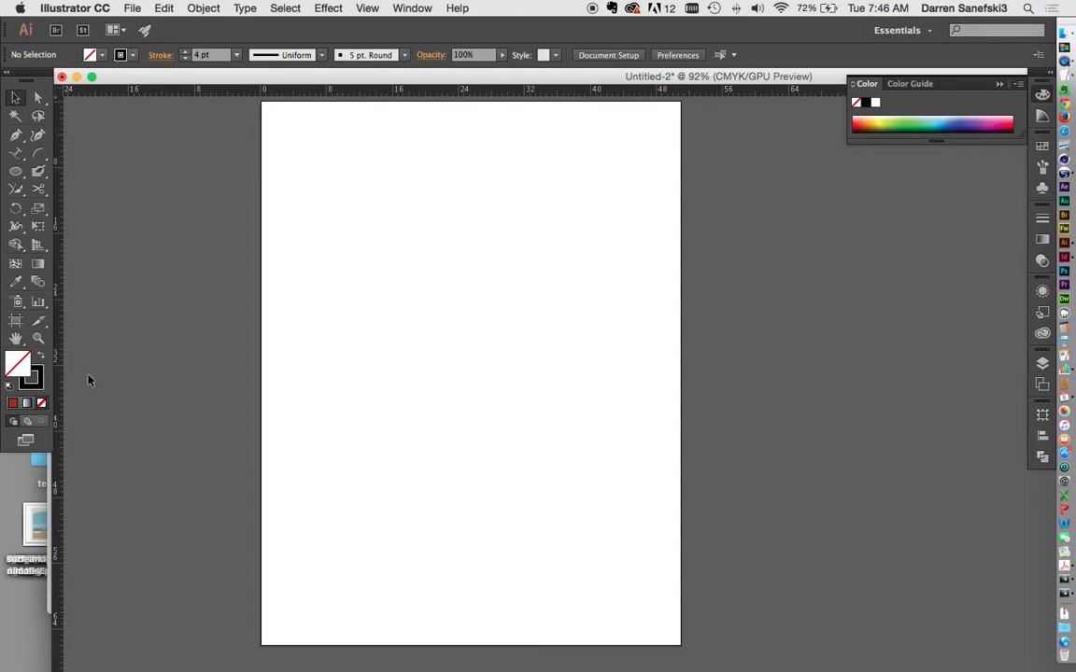
{"action": "left_click", "coordinate": [15, 135]}
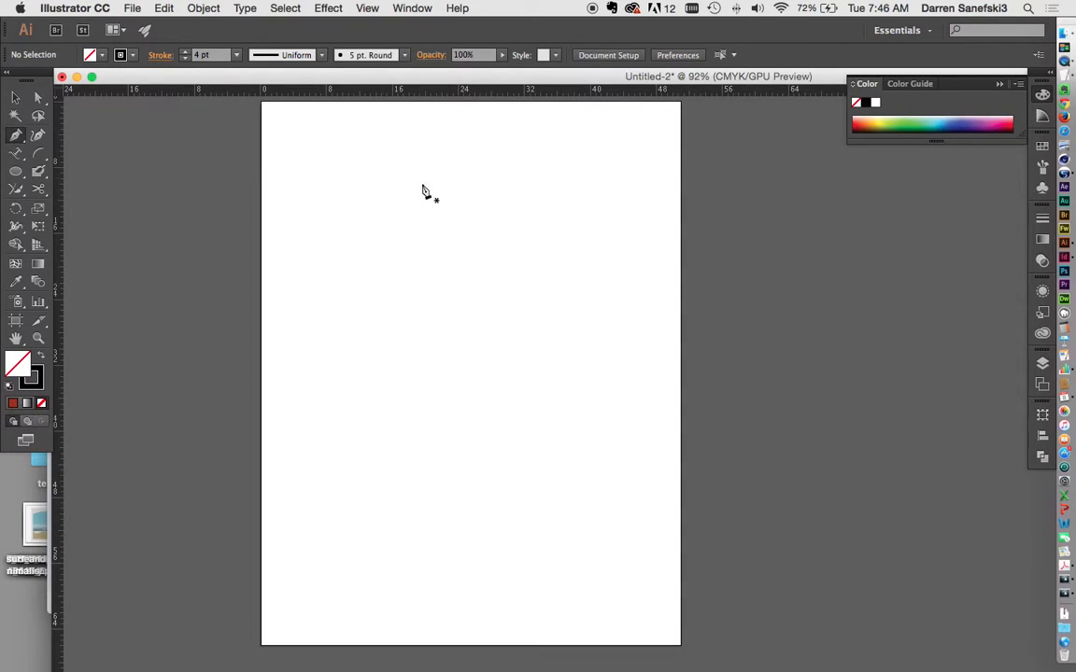
{"action": "left_click_drag", "start_coordinate": [446, 173], "coordinate": [500, 168]}
{"action": "left_click_drag", "start_coordinate": [563, 243], "coordinate": [566, 345]}
{"action": "left_click_drag", "start_coordinate": [445, 392], "coordinate": [391, 439]}
{"action": "left_click_drag", "start_coordinate": [458, 499], "coordinate": [396, 513]}
{"action": "left_click_drag", "start_coordinate": [325, 389], "coordinate": [383, 254]}
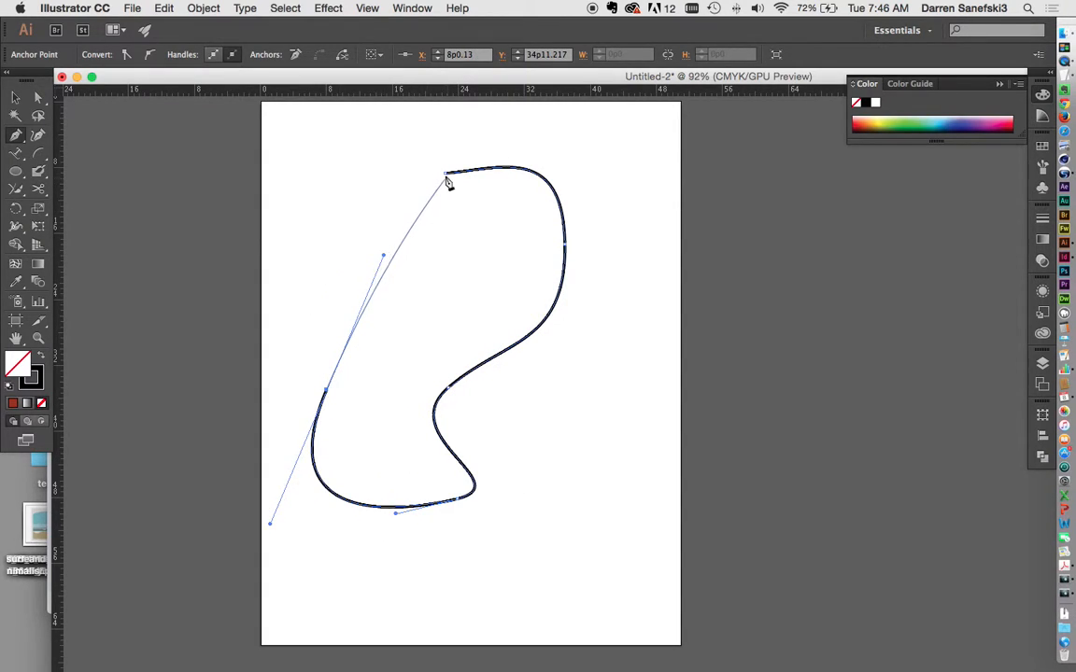
{"action": "left_click_drag", "start_coordinate": [446, 173], "coordinate": [496, 150]}
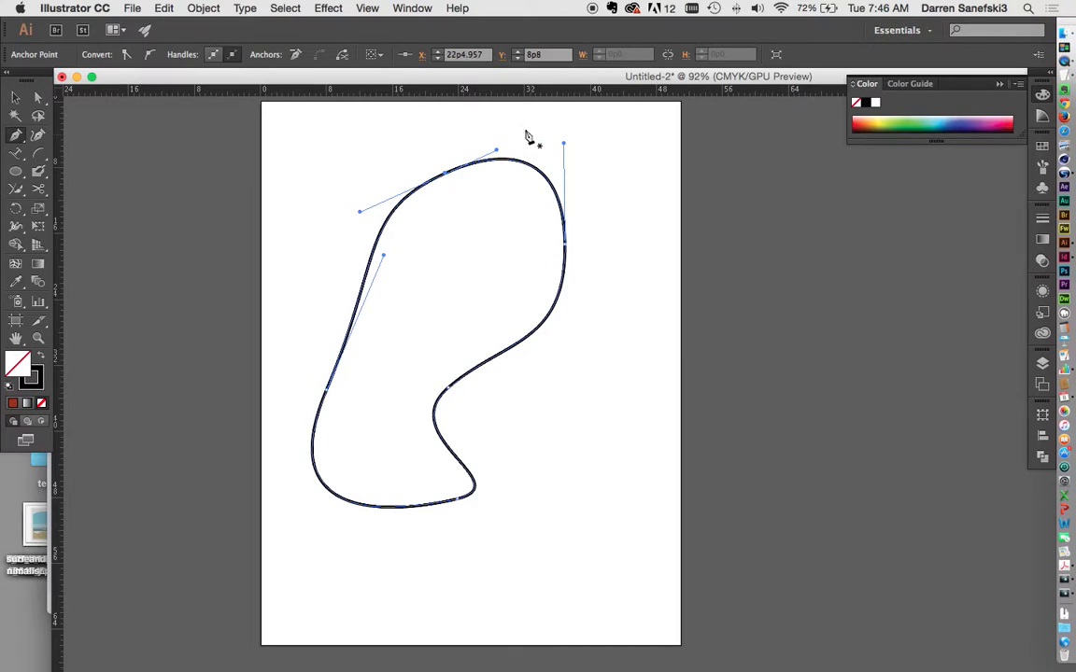
Step: Add an anchor on the right side and drag its handles into an inward hook
{"action": "left_click_drag", "start_coordinate": [17, 136], "coordinate": [61, 159]}
{"action": "left_click", "coordinate": [547, 328]}
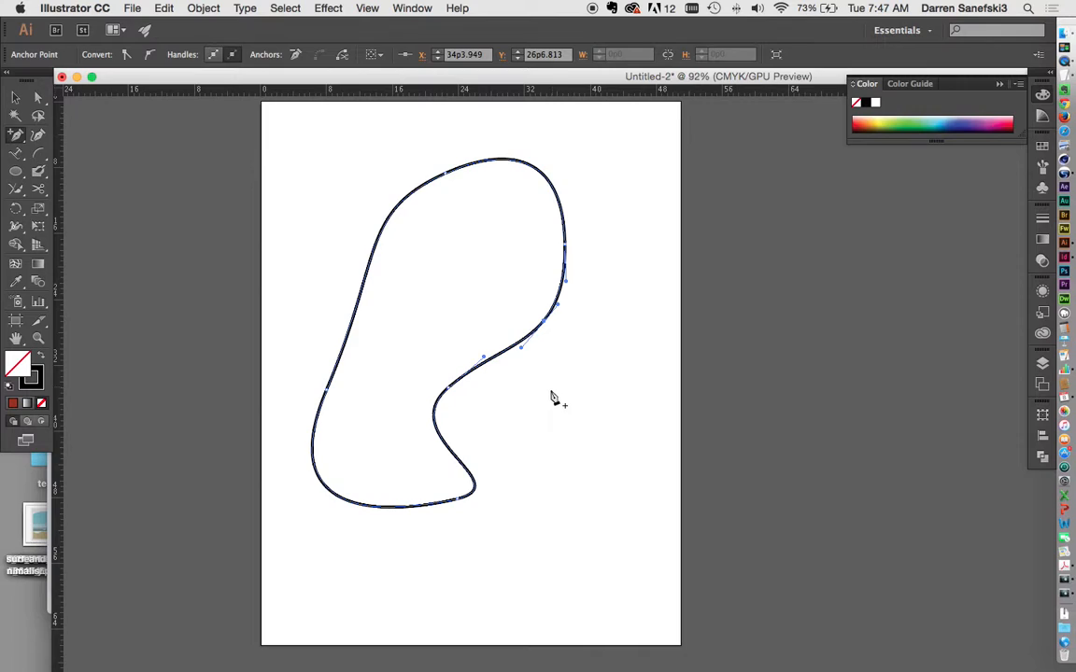
{"action": "key", "text": "a"}
{"action": "left_click_drag", "start_coordinate": [523, 352], "coordinate": [566, 349]}
{"action": "left_click_drag", "start_coordinate": [530, 305], "coordinate": [511, 242]}
{"action": "left_click_drag", "start_coordinate": [558, 356], "coordinate": [563, 426]}
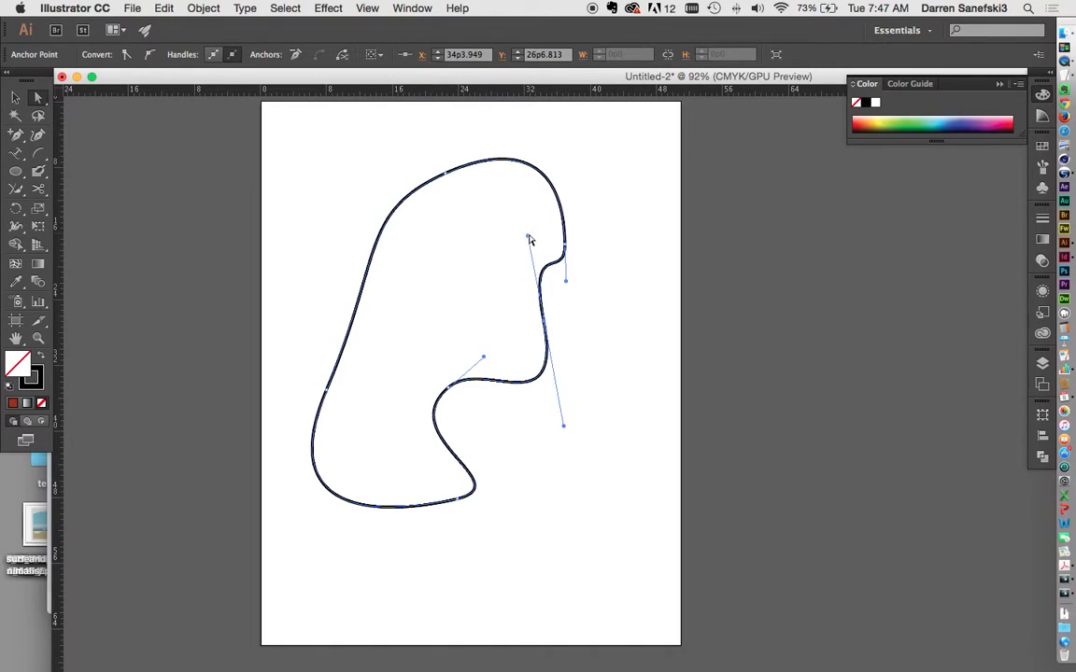
{"action": "left_click_drag", "start_coordinate": [528, 239], "coordinate": [513, 223]}
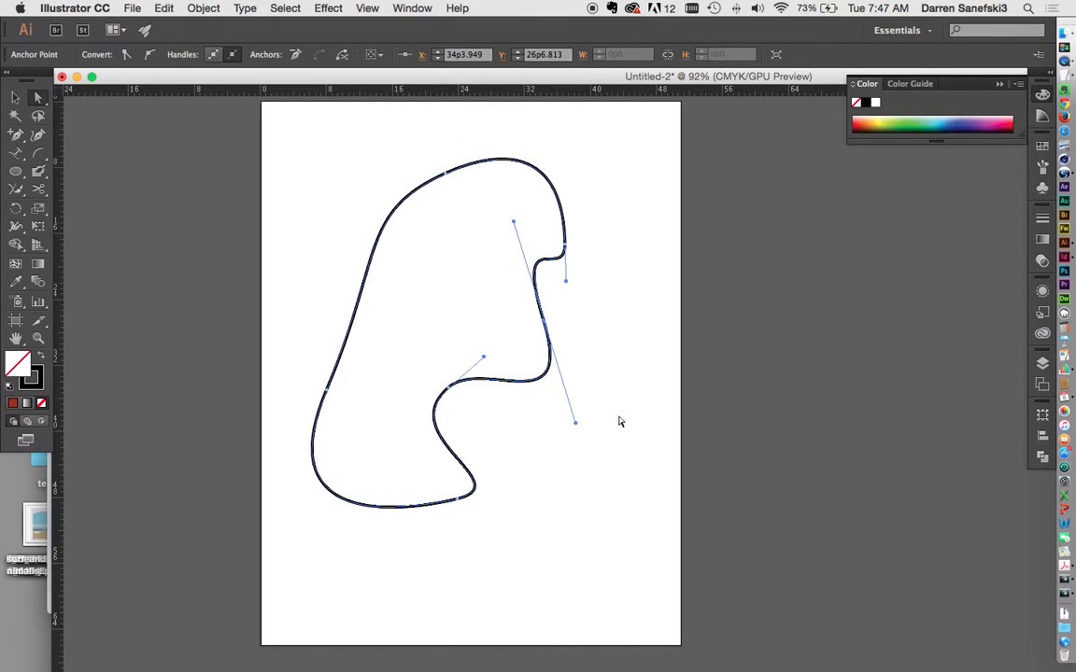
{"action": "left_click_drag", "start_coordinate": [576, 427], "coordinate": [434, 314]}
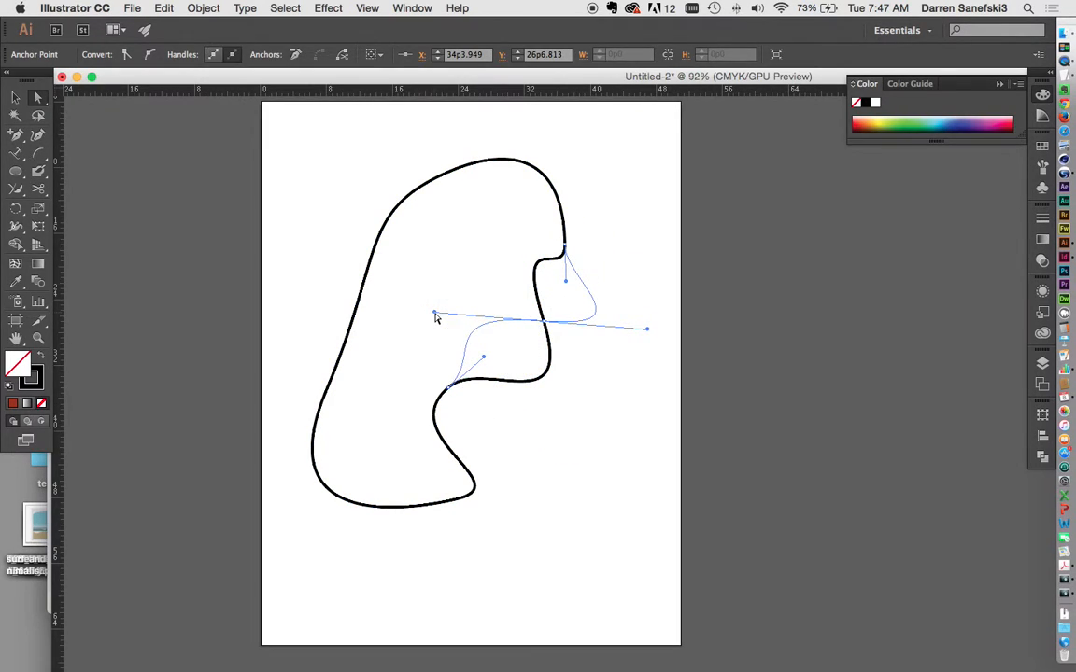
Step: Delete the added anchor on the right side with the Delete Anchor Point Tool
{"action": "left_click", "coordinate": [19, 136]}
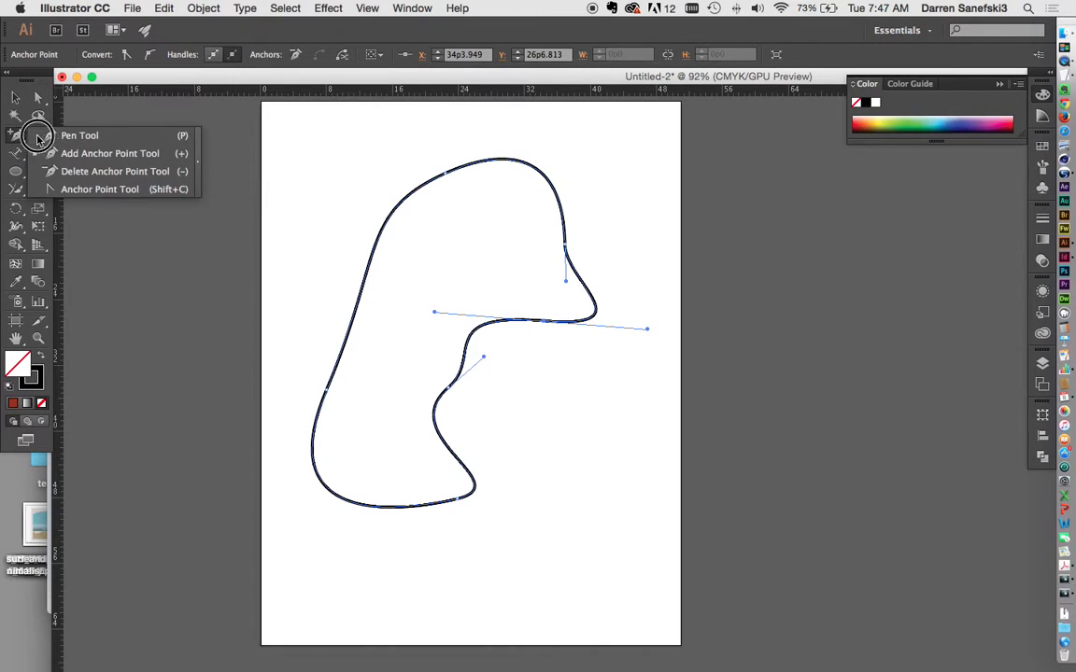
{"action": "left_click", "coordinate": [92, 170]}
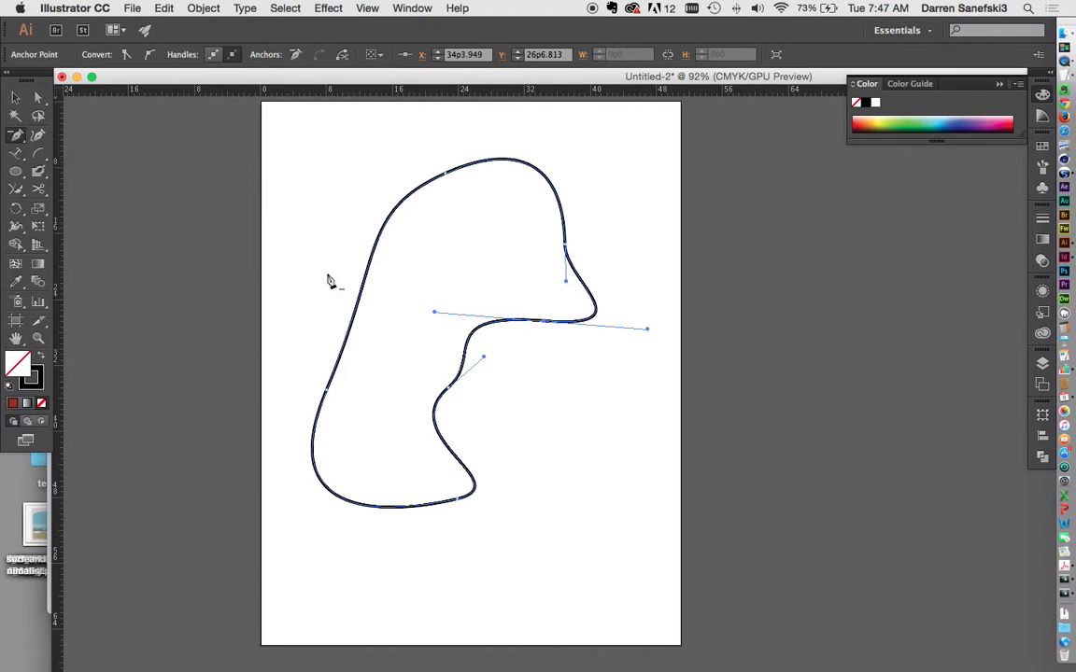
{"action": "left_click", "coordinate": [545, 325]}
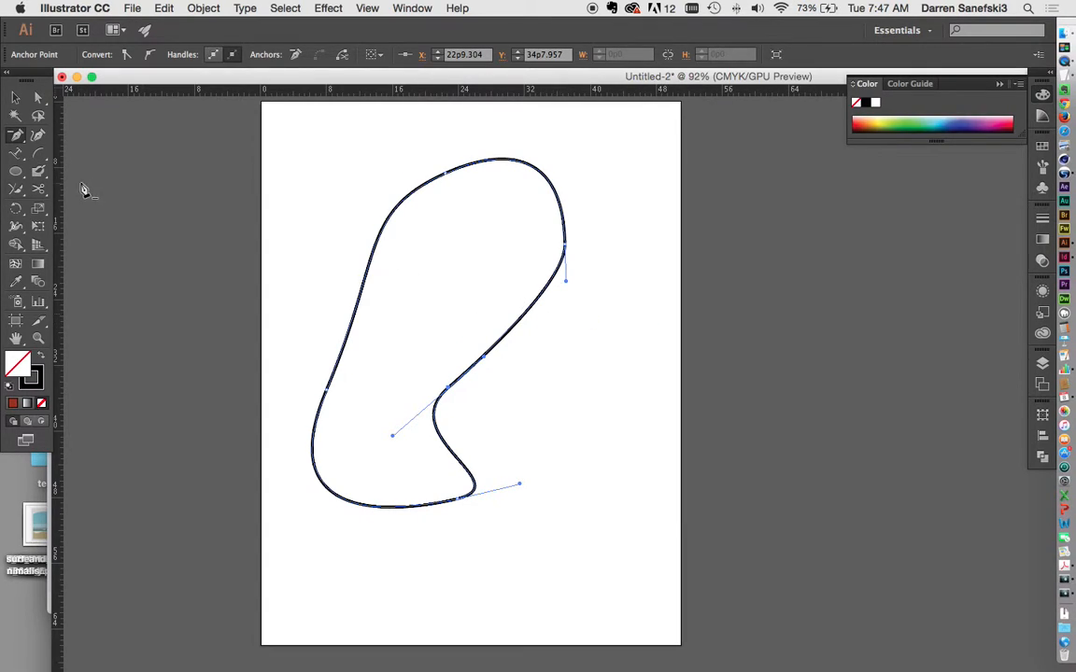
Step: Convert all five anchors (bottom, inner, right, top, left) into sharp corners
{"action": "left_click", "coordinate": [14, 137]}
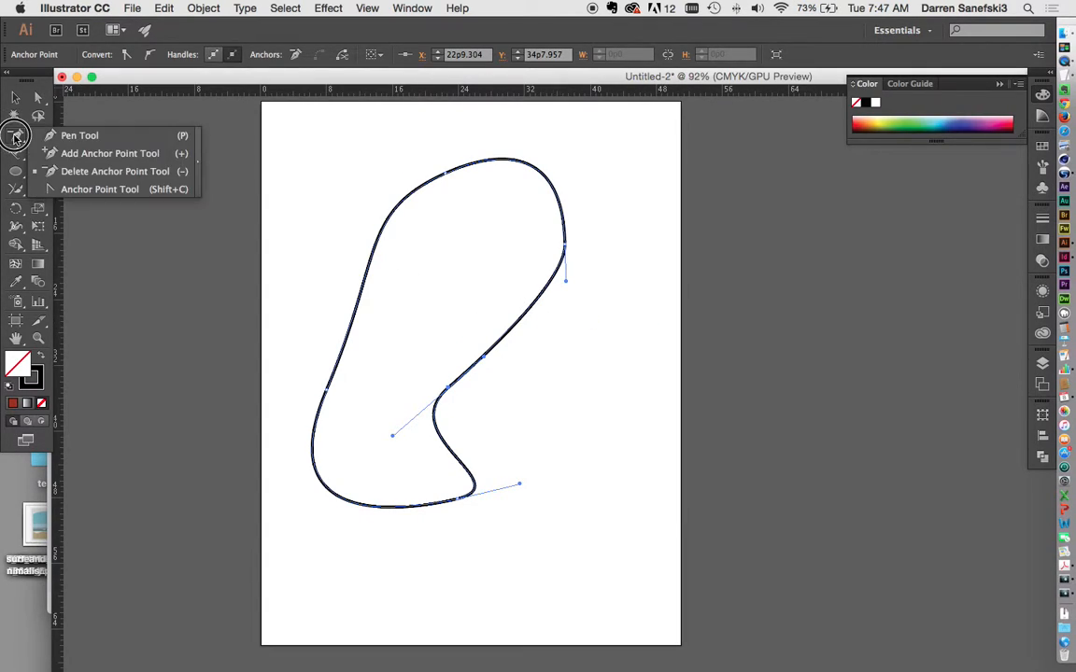
{"action": "left_click", "coordinate": [102, 191]}
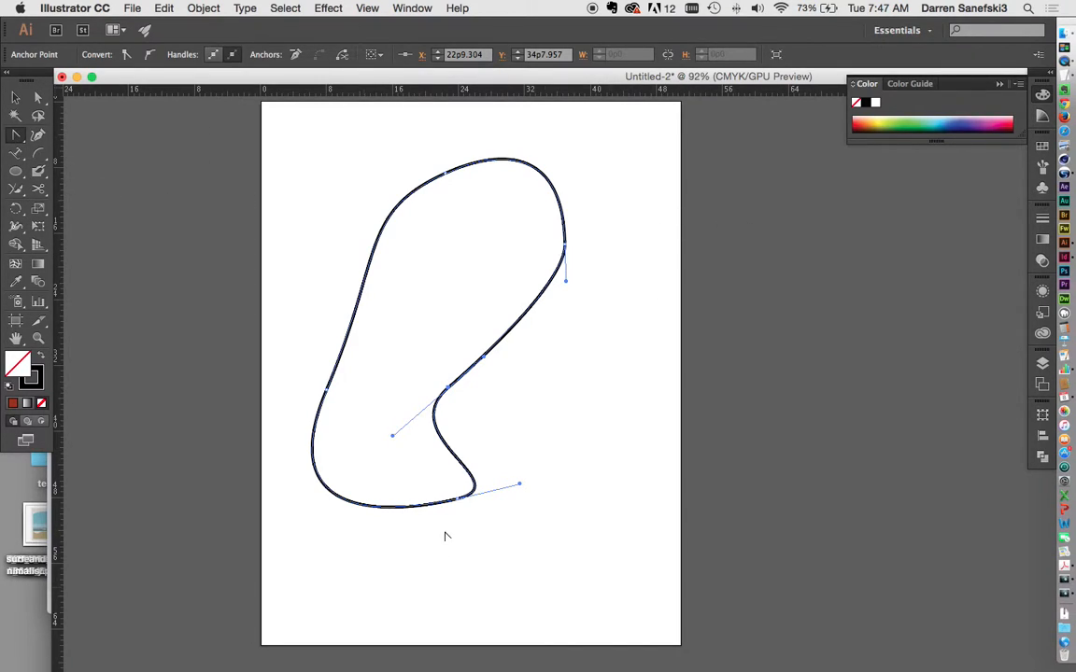
{"action": "left_click", "coordinate": [458, 500]}
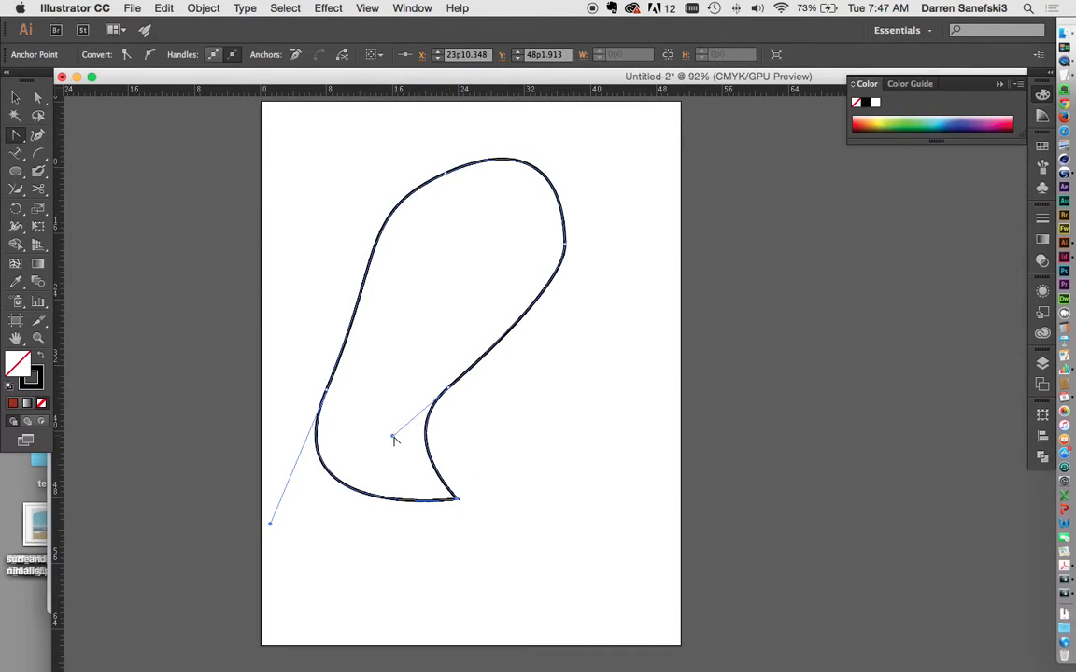
{"action": "left_click", "coordinate": [448, 390]}
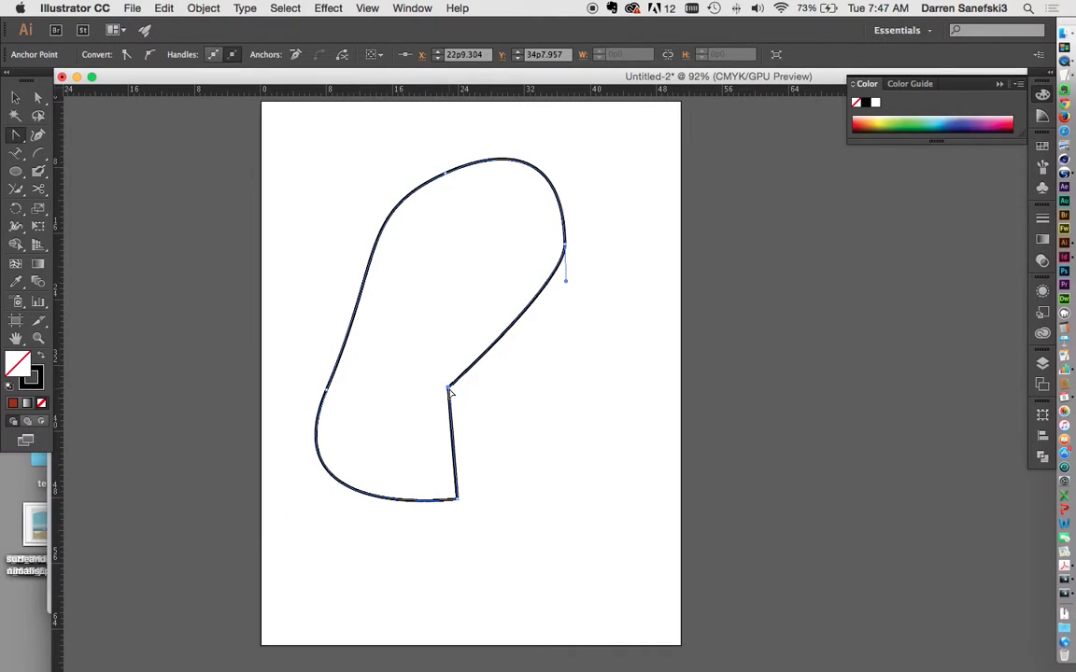
{"action": "left_click", "coordinate": [566, 247]}
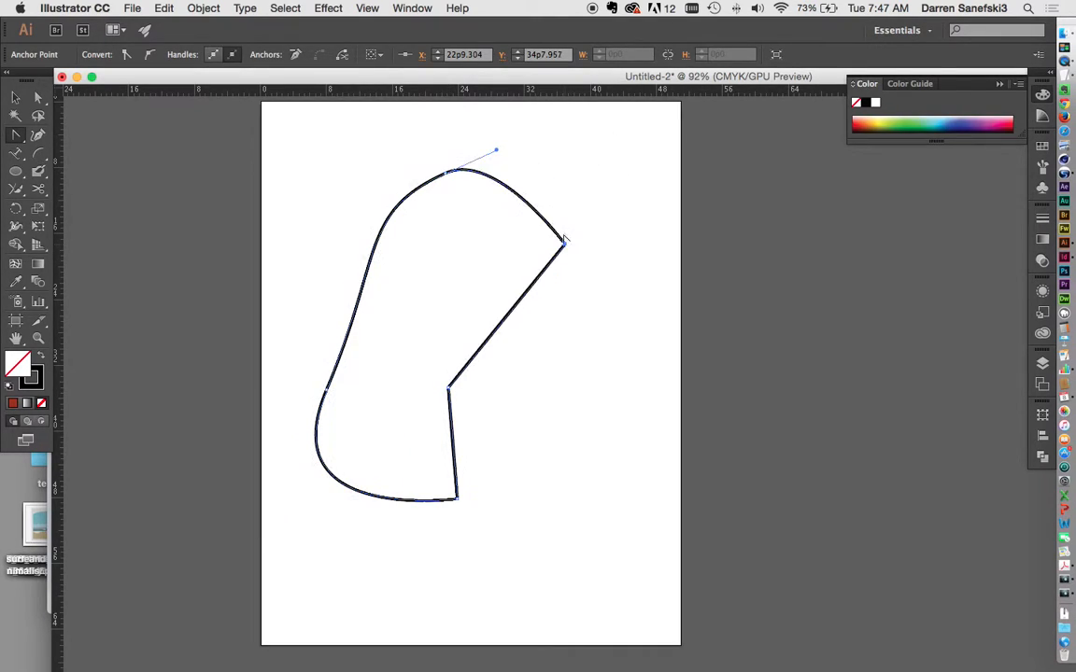
{"action": "left_click", "coordinate": [446, 174]}
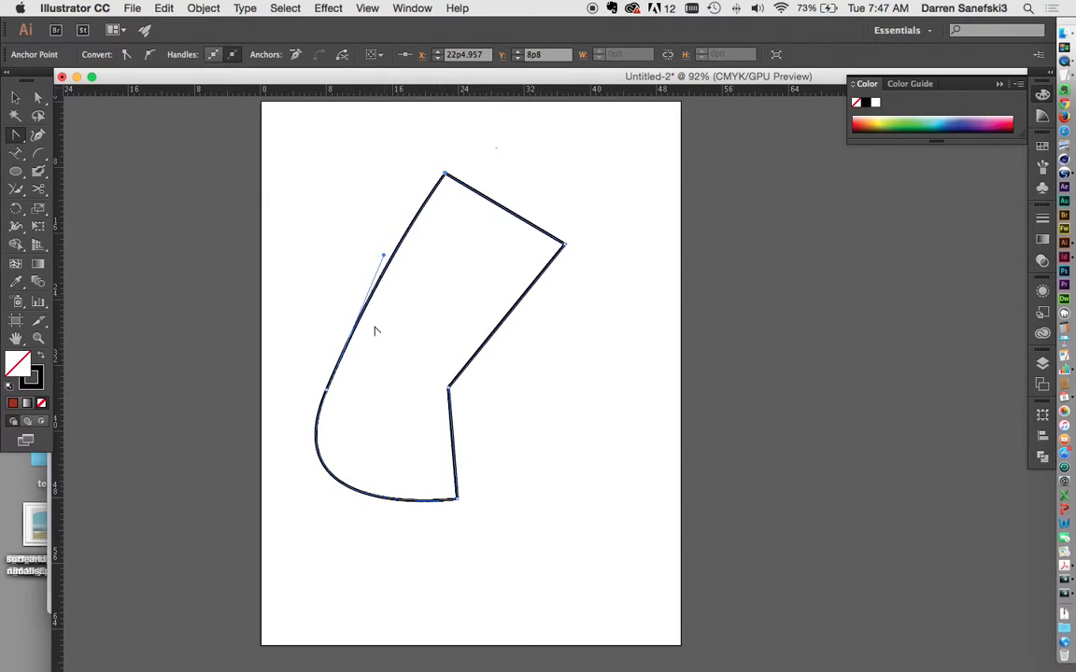
{"action": "left_click", "coordinate": [326, 390]}
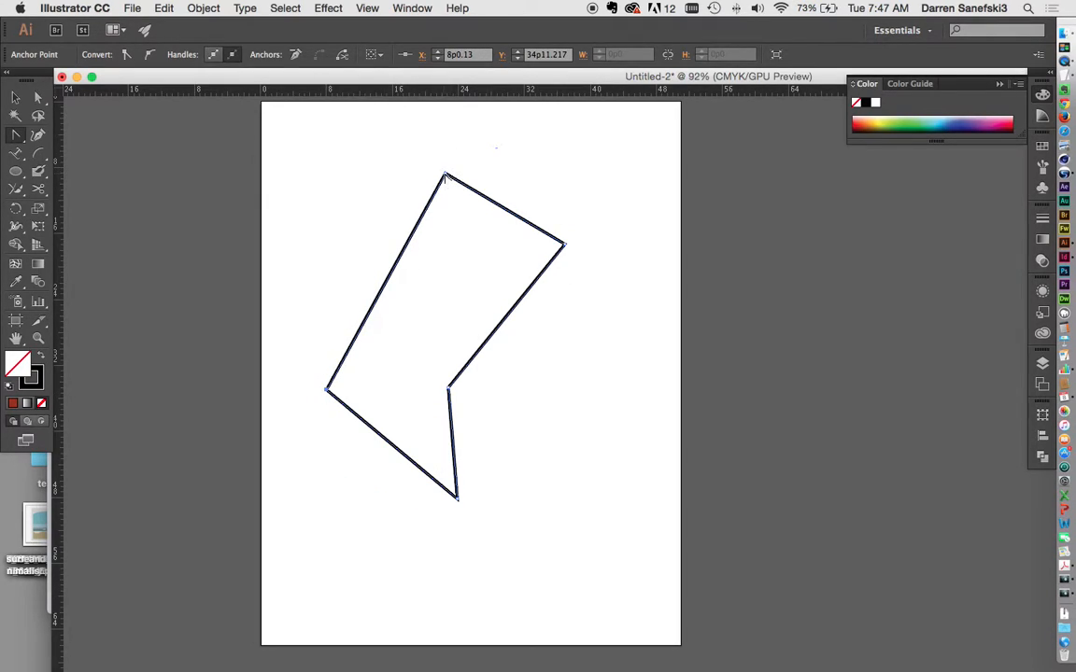
Step: Drag the top, right and inner corners back into smooth curves
{"action": "left_click_drag", "start_coordinate": [447, 173], "coordinate": [520, 153]}
{"action": "left_click_drag", "start_coordinate": [565, 247], "coordinate": [560, 312]}
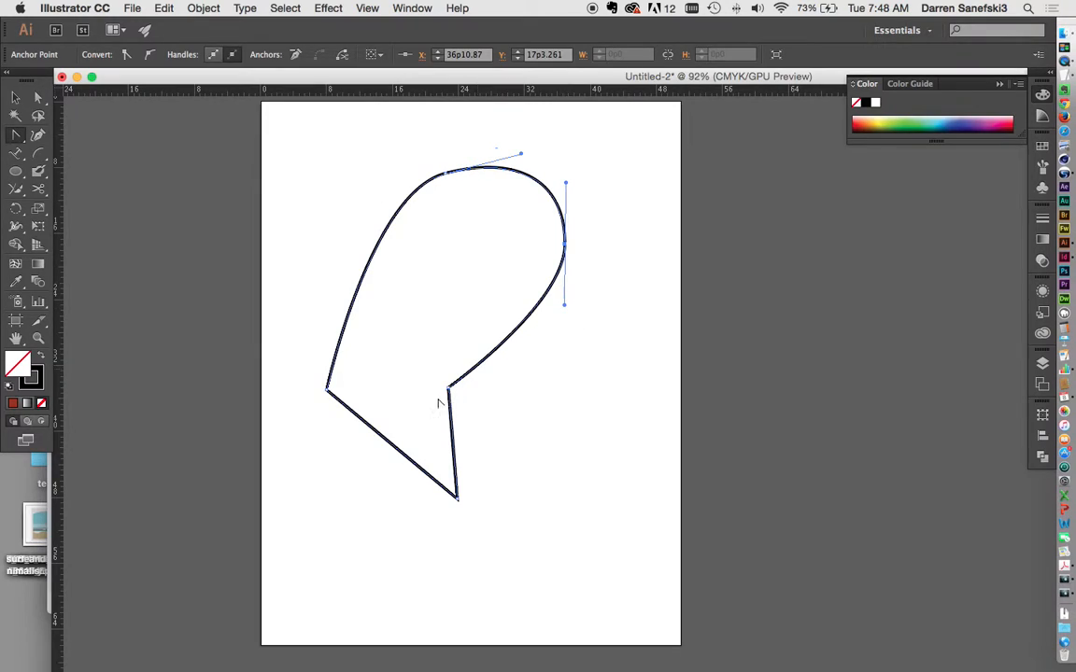
{"action": "left_click_drag", "start_coordinate": [450, 390], "coordinate": [433, 430]}
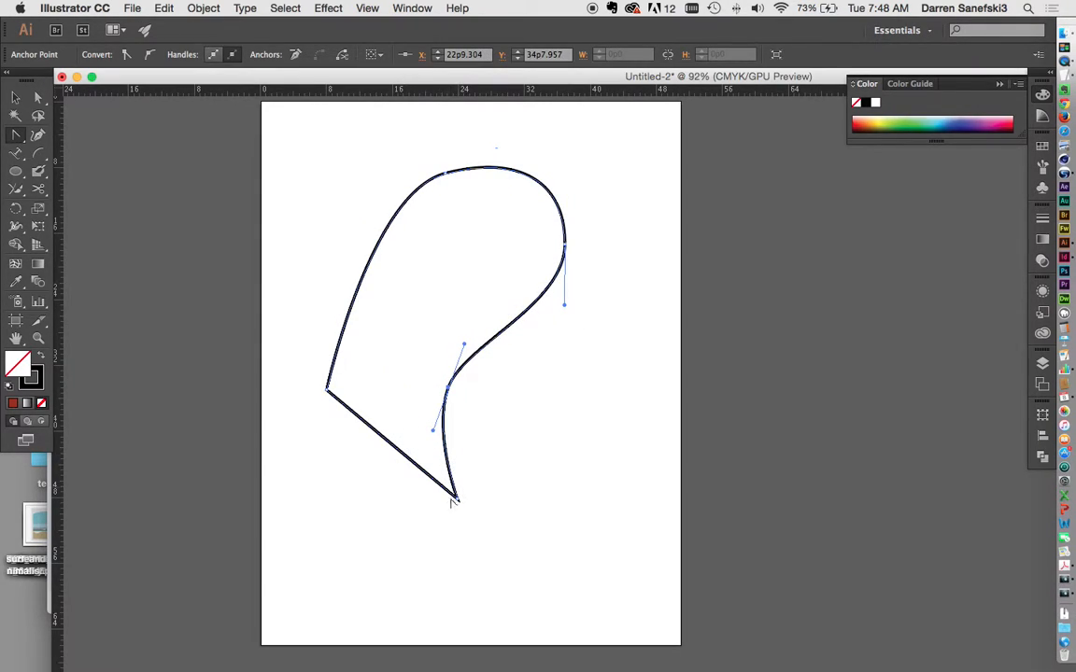